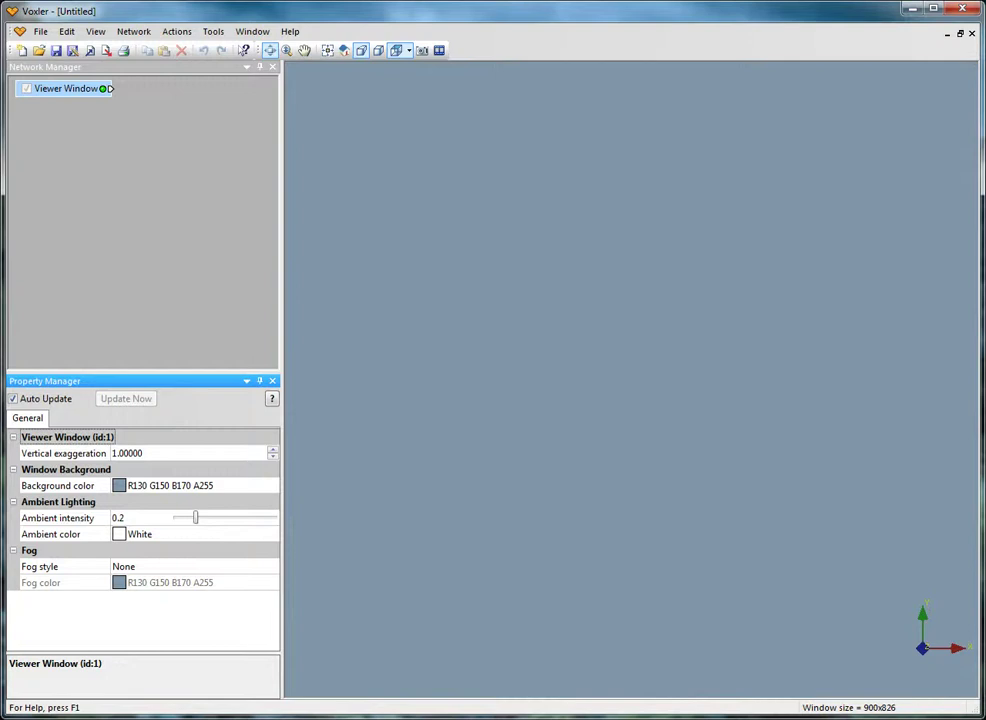
Import GoldConcentration.dat from the Samples folder as points, keeping the default comma-delimited format and data column assignments.
left_click(40, 31)
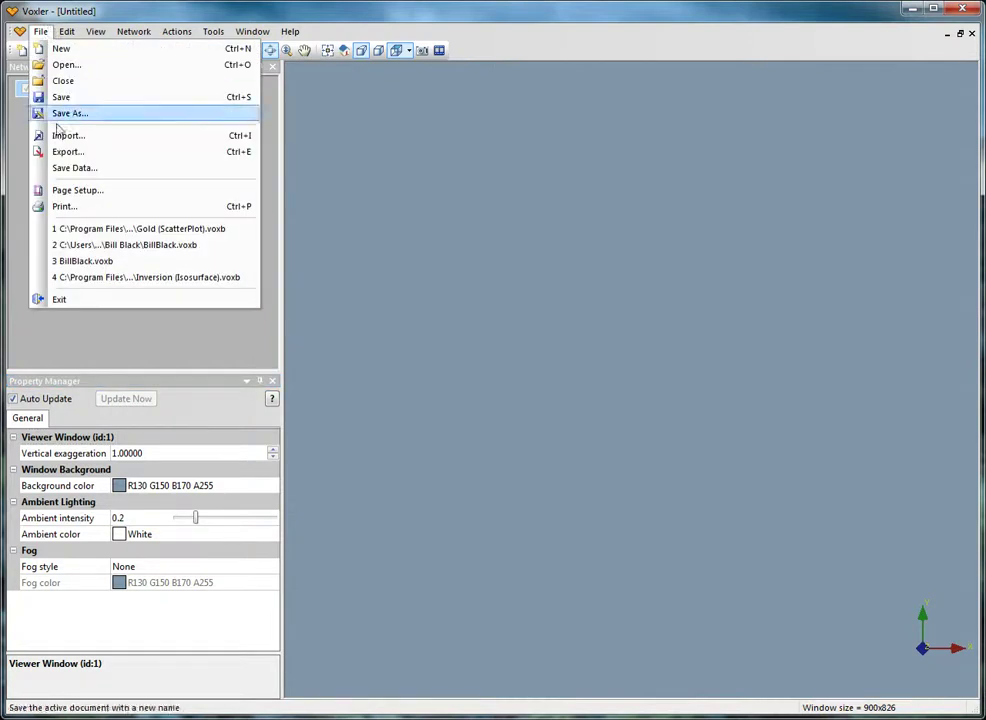
left_click(102, 135)
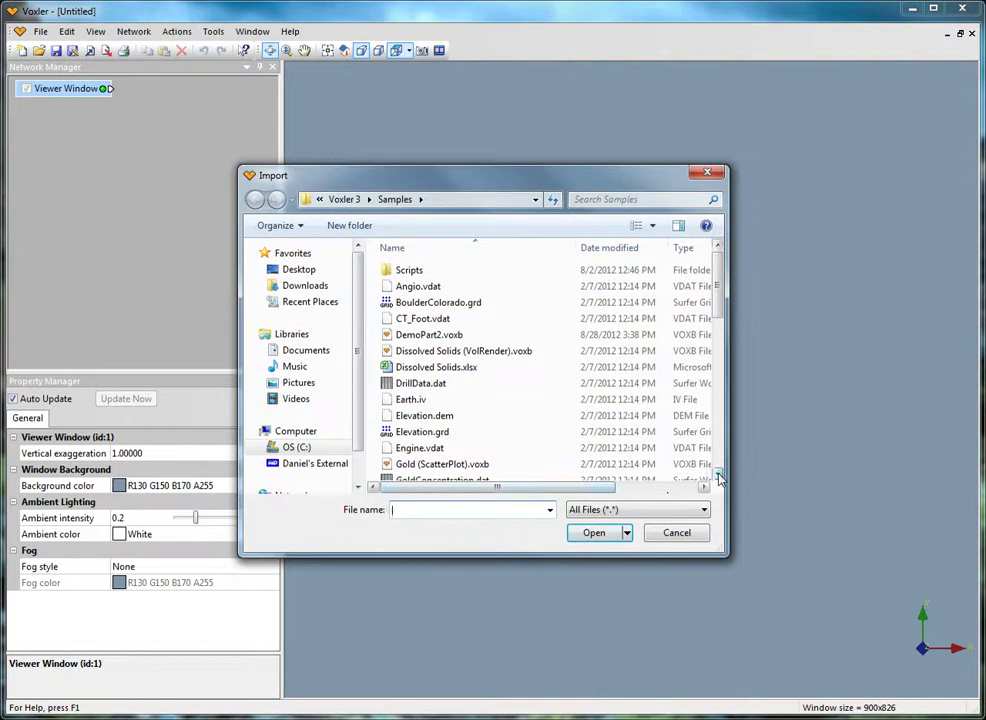
scroll(720, 469, "down", 1)
left_click(448, 423)
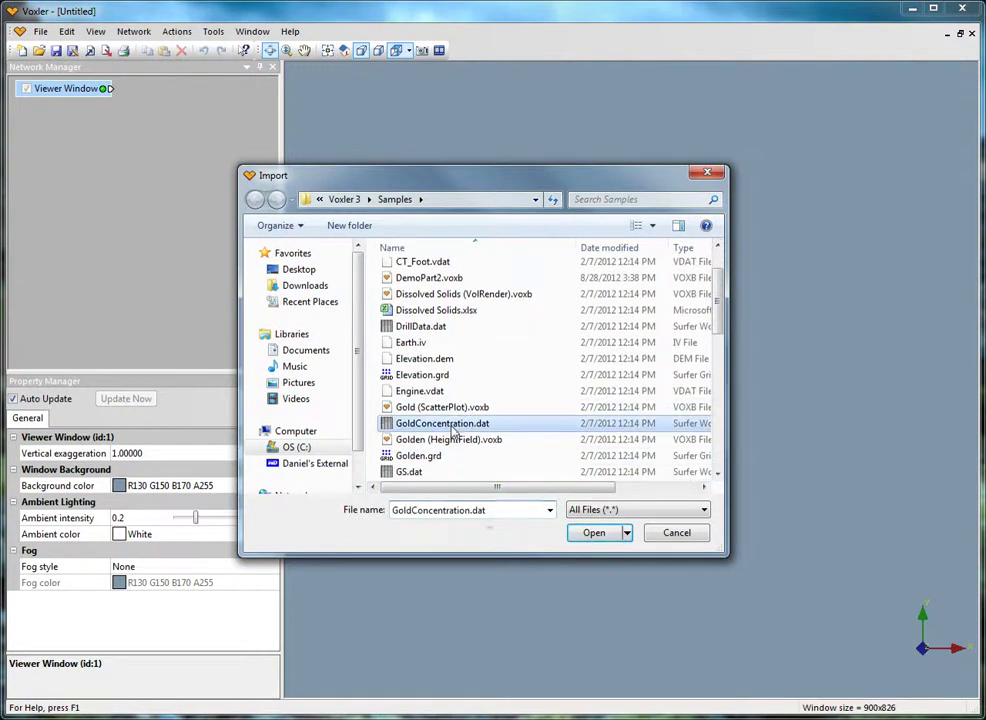
left_click(581, 538)
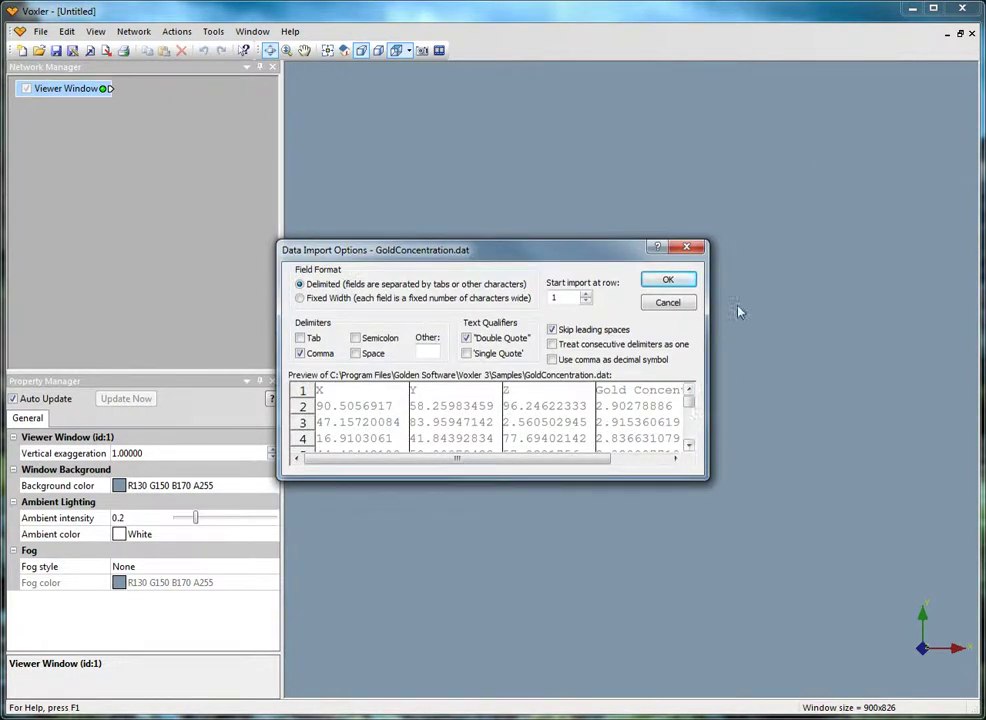
left_click(666, 280)
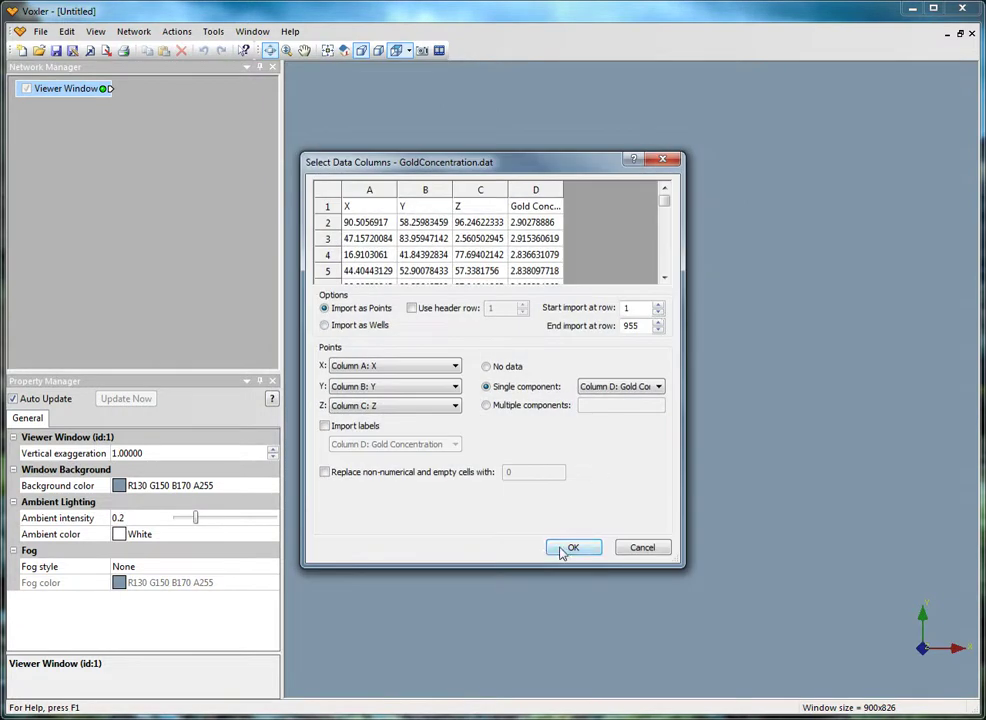
left_click(570, 548)
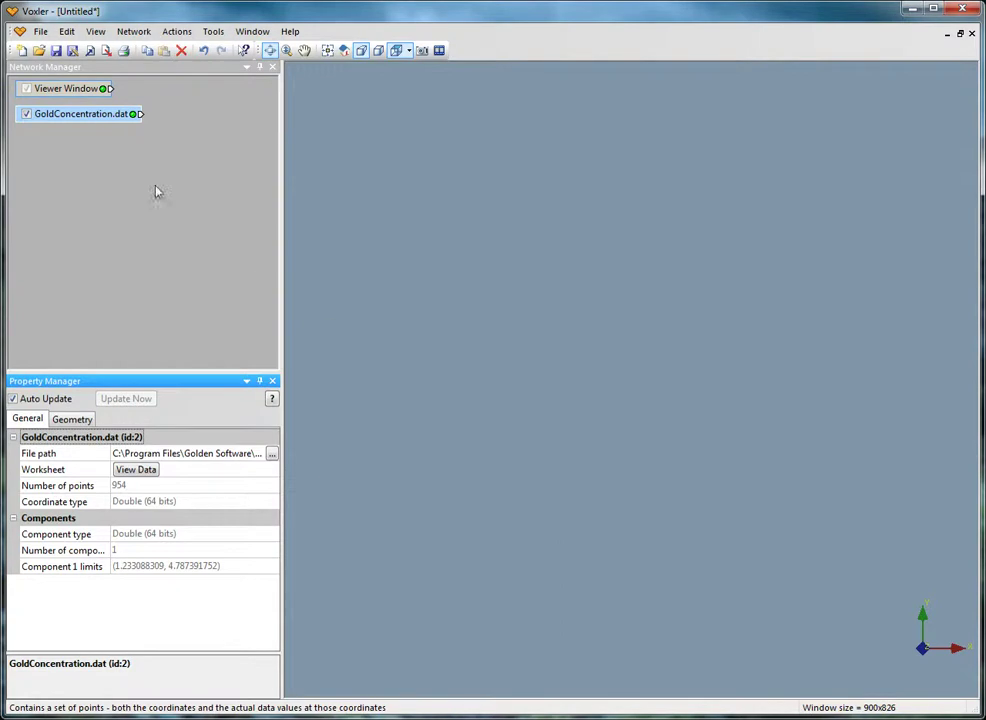
Attach a Gridder module to GoldConcentration.dat and run the gridding with the default inverse distance method.
left_click(133, 31)
mouse_move(165, 48)
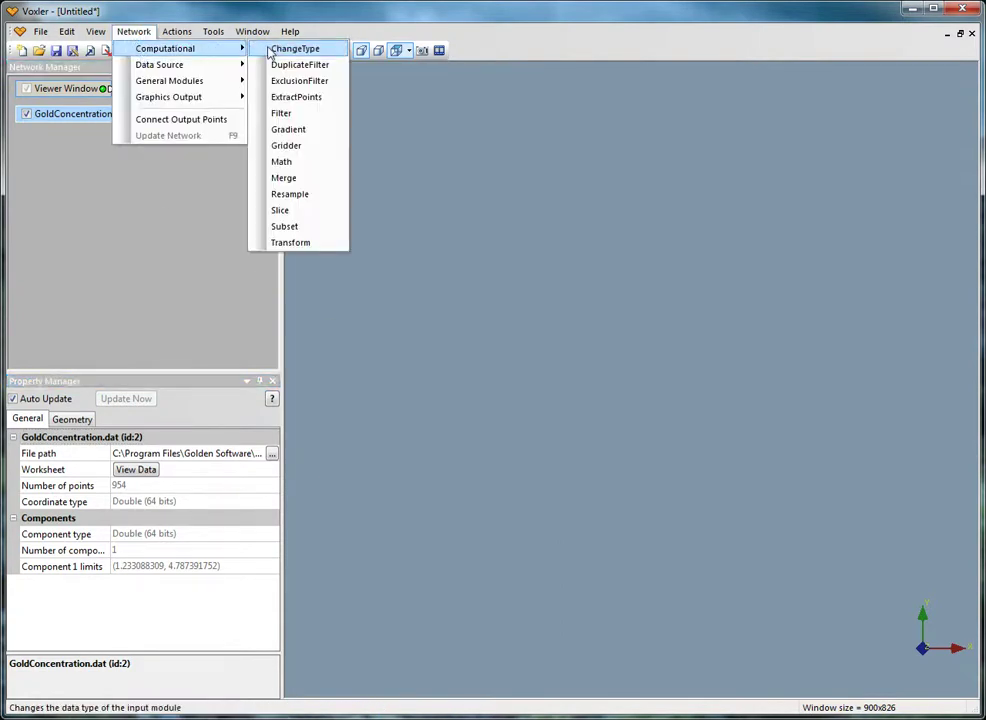
left_click(301, 130)
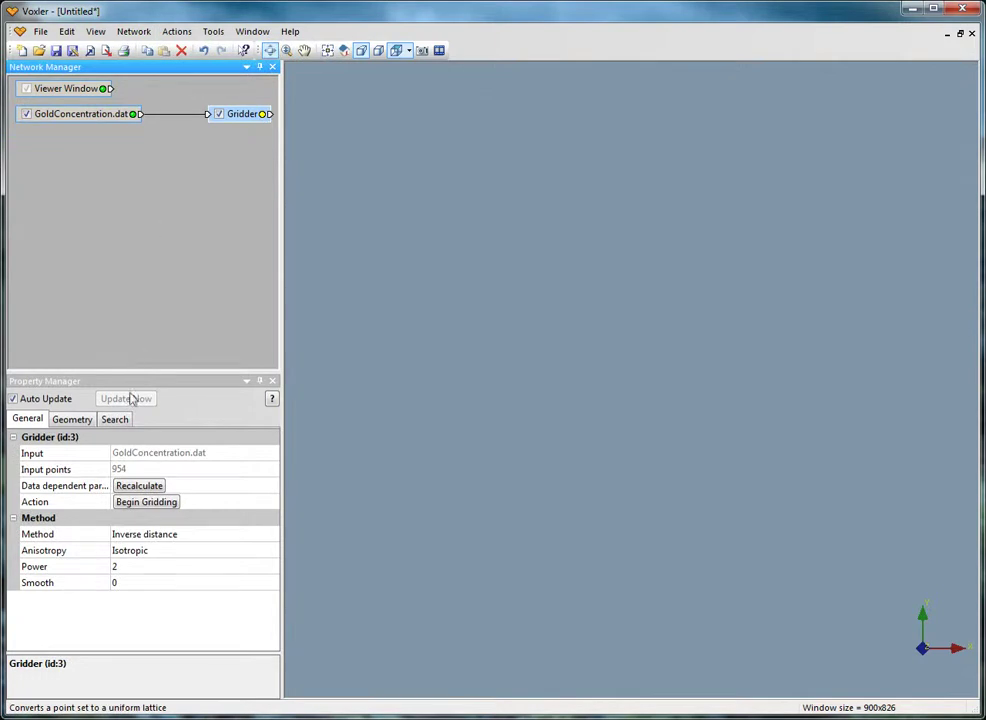
left_click(140, 502)
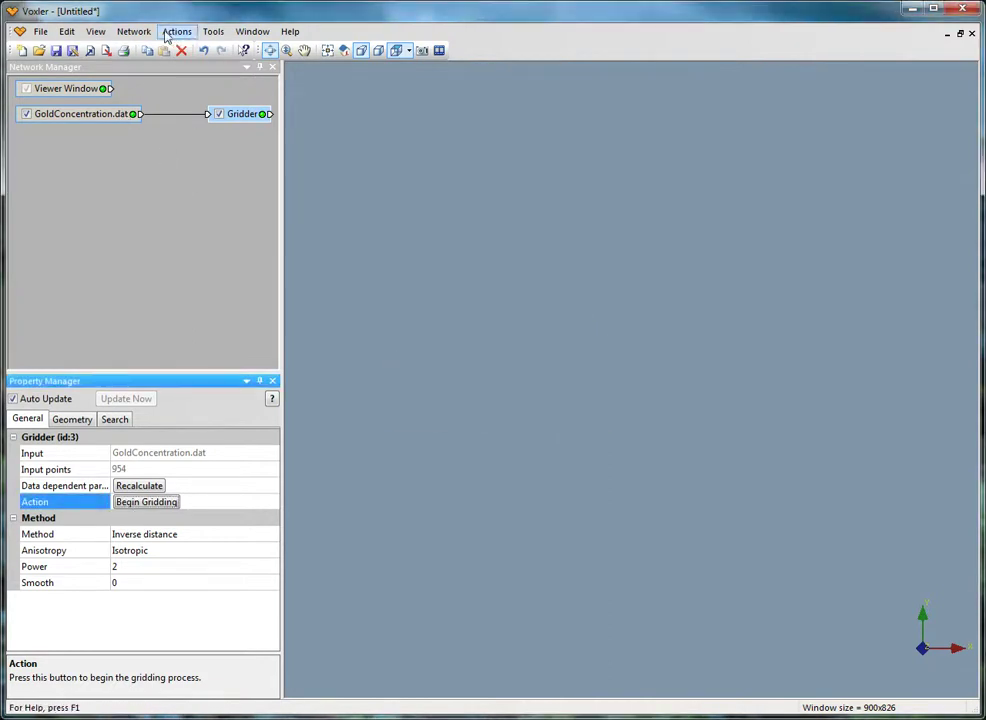
Add an Isosurface graphics output to the Gridder and select the Isosurface module.
left_click(133, 33)
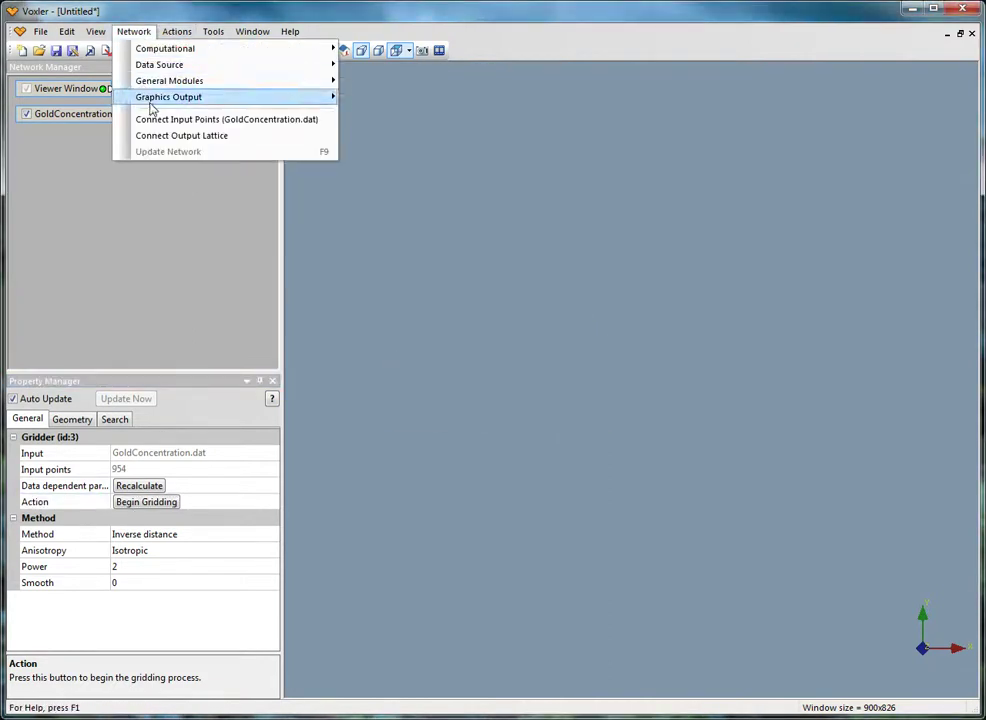
mouse_move(319, 101)
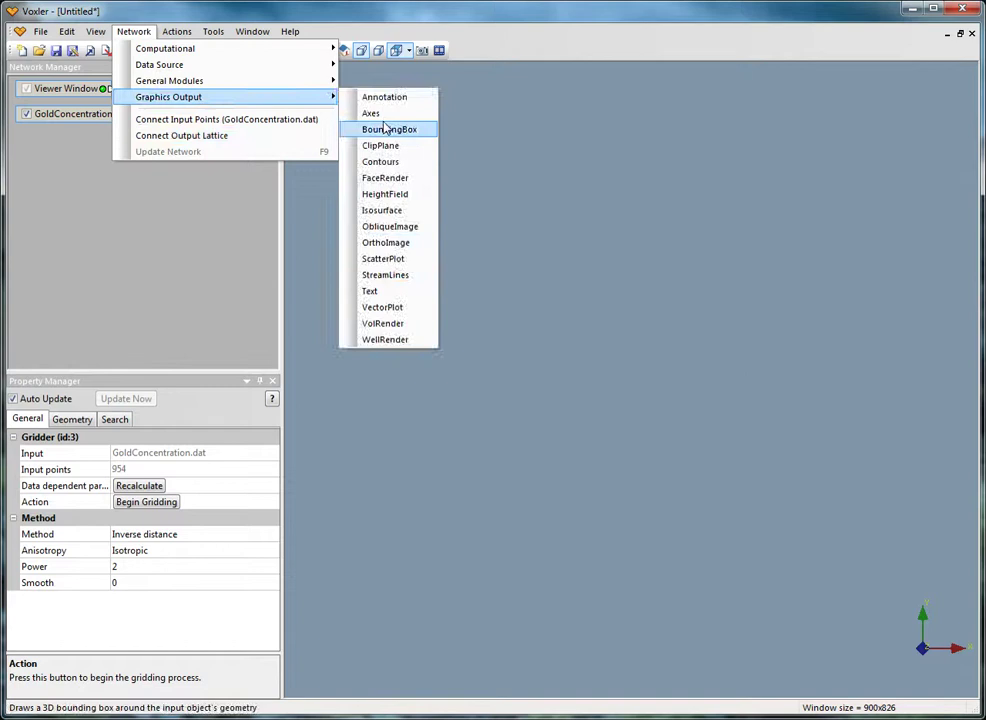
left_click(384, 210)
left_click_drag(436, 434, 458, 329)
left_click(223, 143)
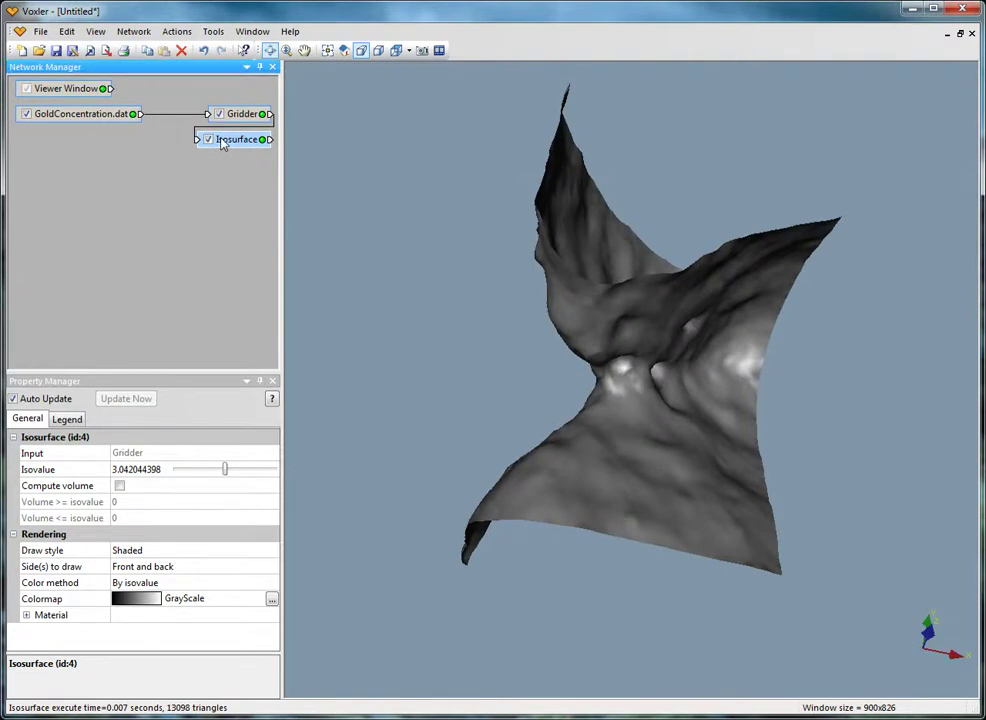
Set the isosurface's isovalue to 3 and enable volume computation for it.
left_click_drag(655, 567, 659, 221)
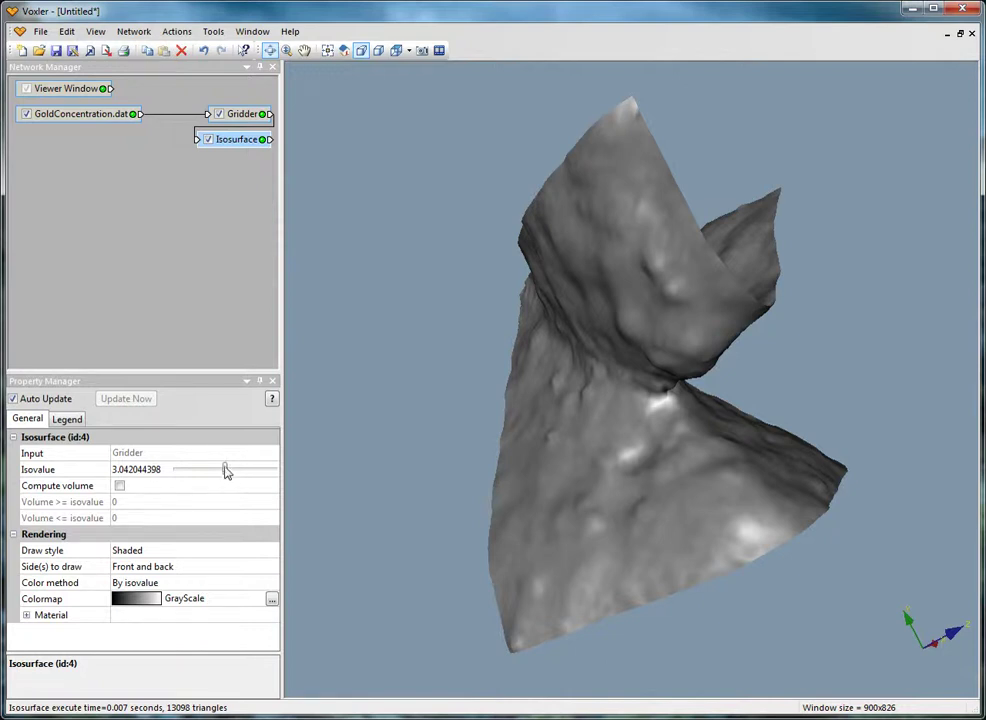
mouse_move(226, 472)
left_mouse_down()
mouse_move(191, 469)
mouse_move(241, 460)
left_mouse_up()
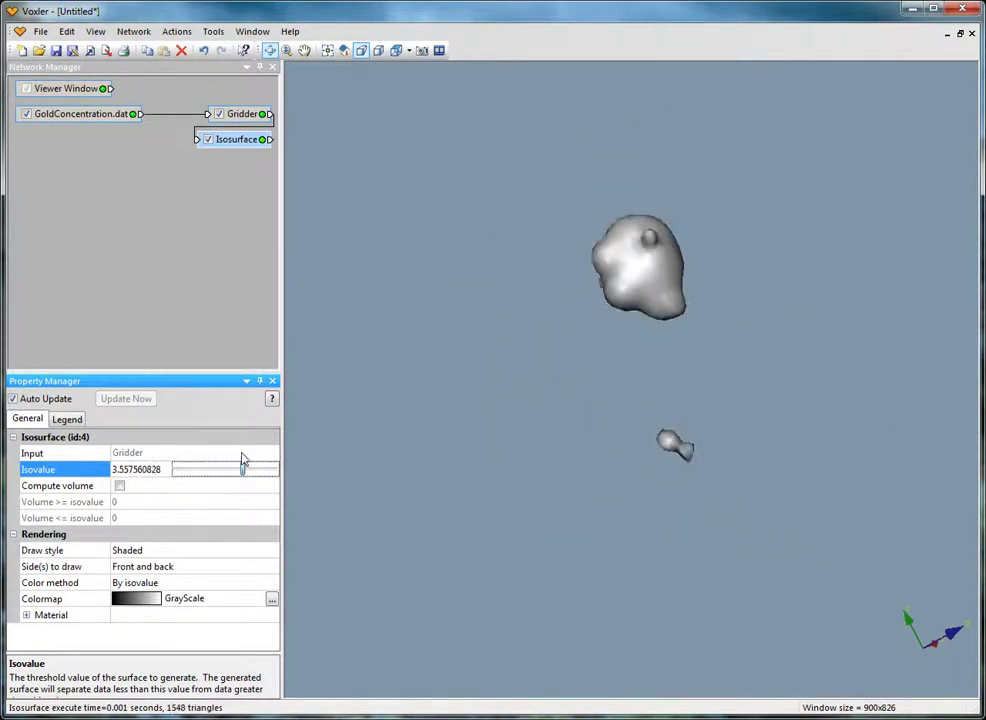
left_click(134, 471)
type("3")
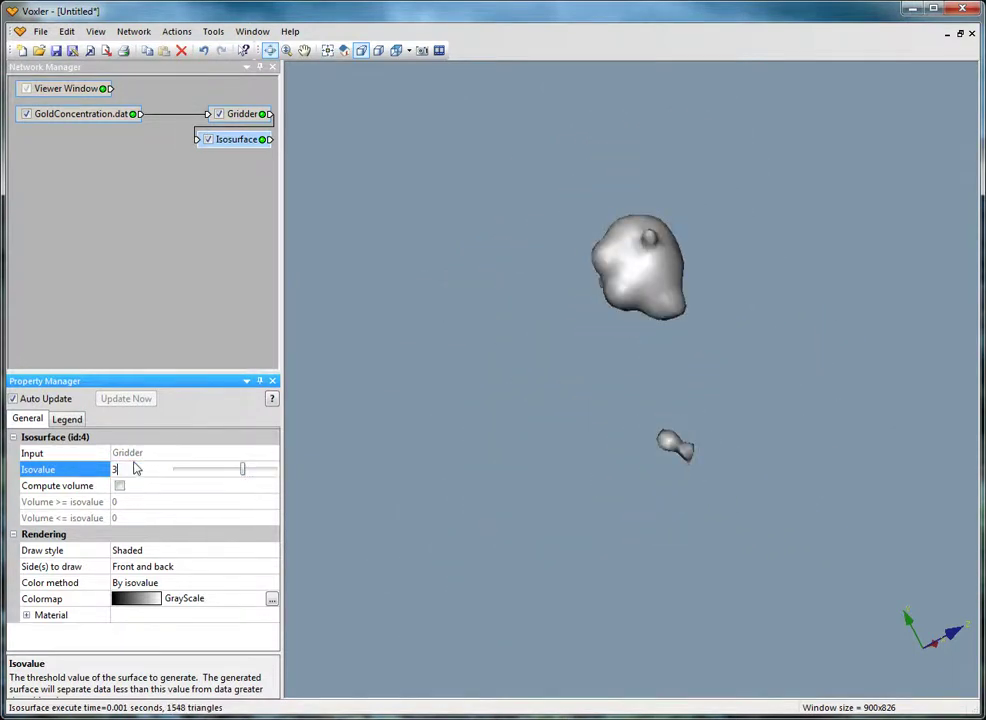
key("Return")
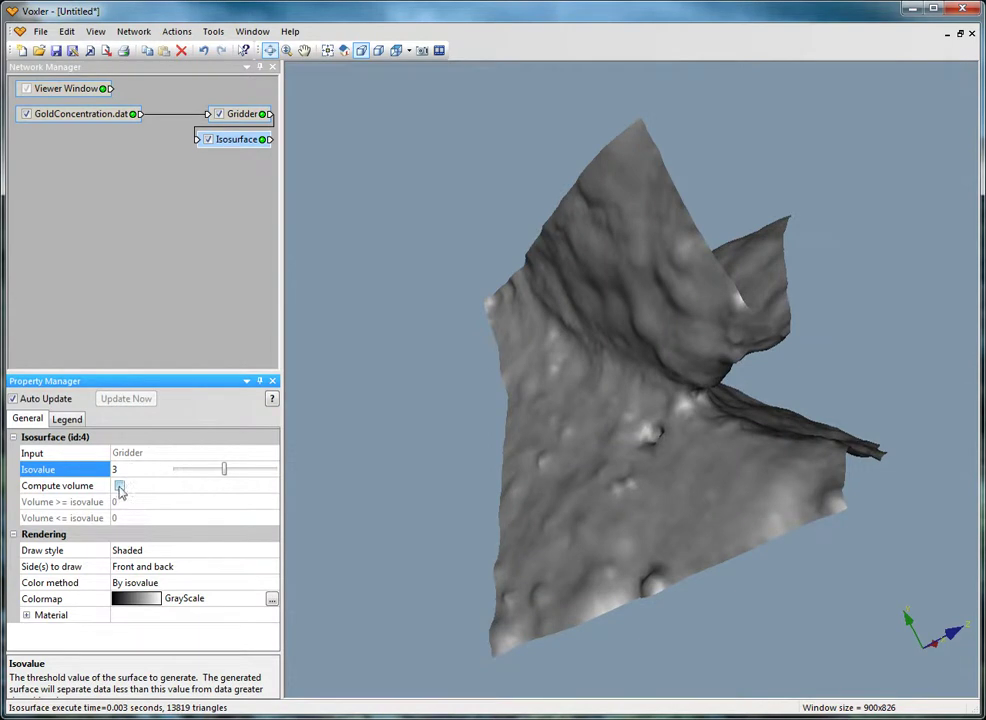
left_click(120, 486)
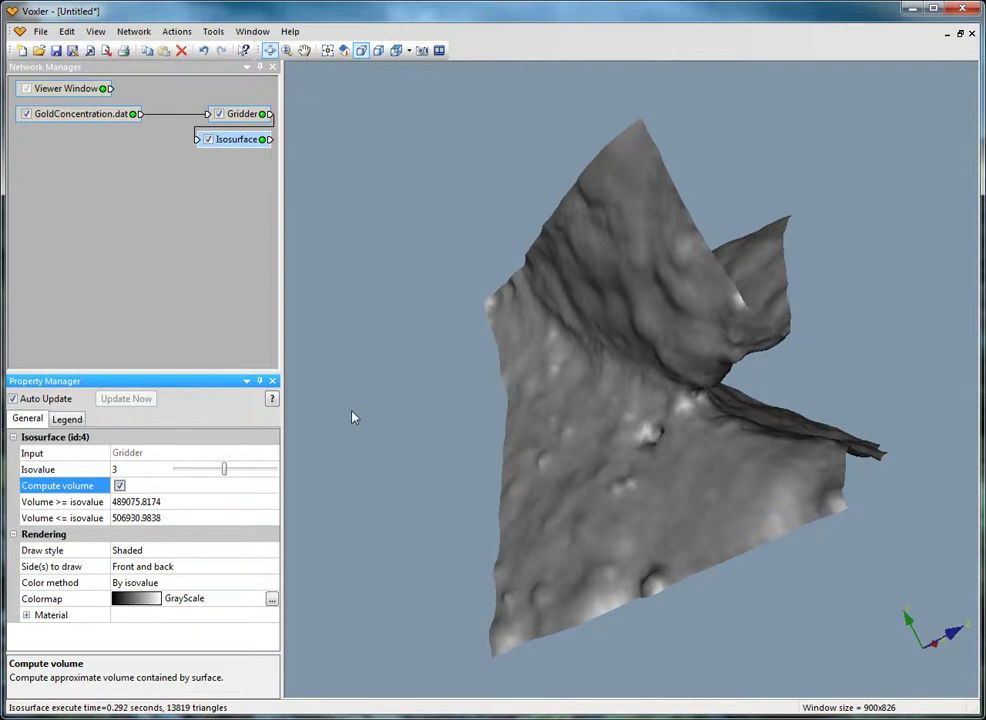
Try the Lines and Points draw styles on the isosurface and set the draw style back to Shaded.
left_click(240, 558)
left_click(231, 578)
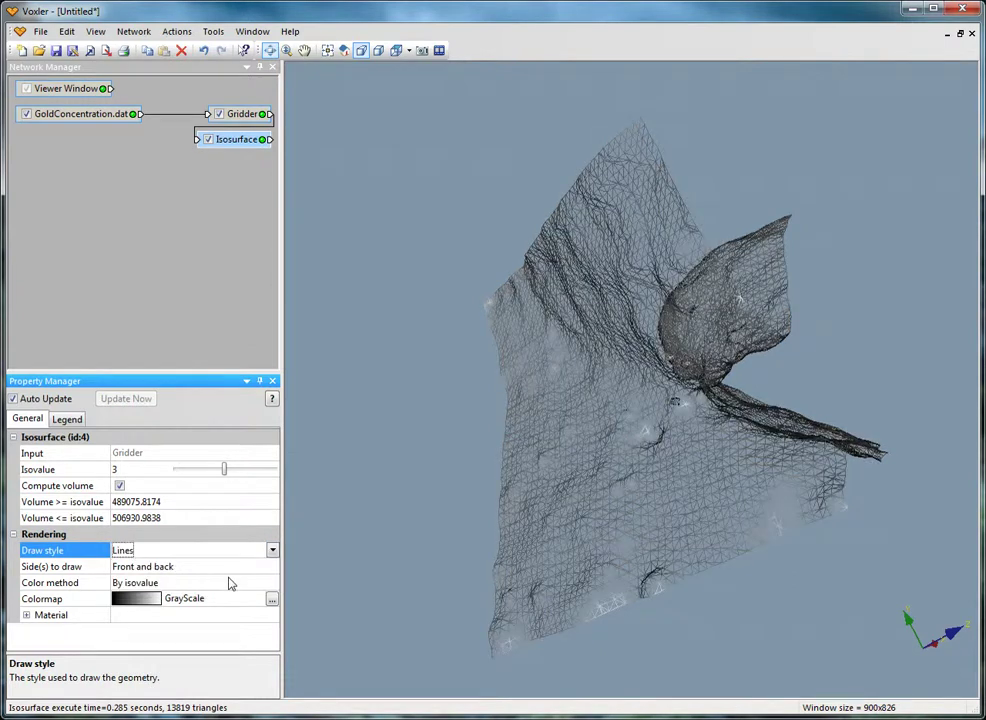
mouse_move(549, 286)
left_mouse_down()
mouse_move(693, 363)
mouse_move(473, 535)
mouse_move(447, 375)
mouse_move(594, 337)
mouse_move(689, 372)
mouse_move(682, 387)
left_mouse_up()
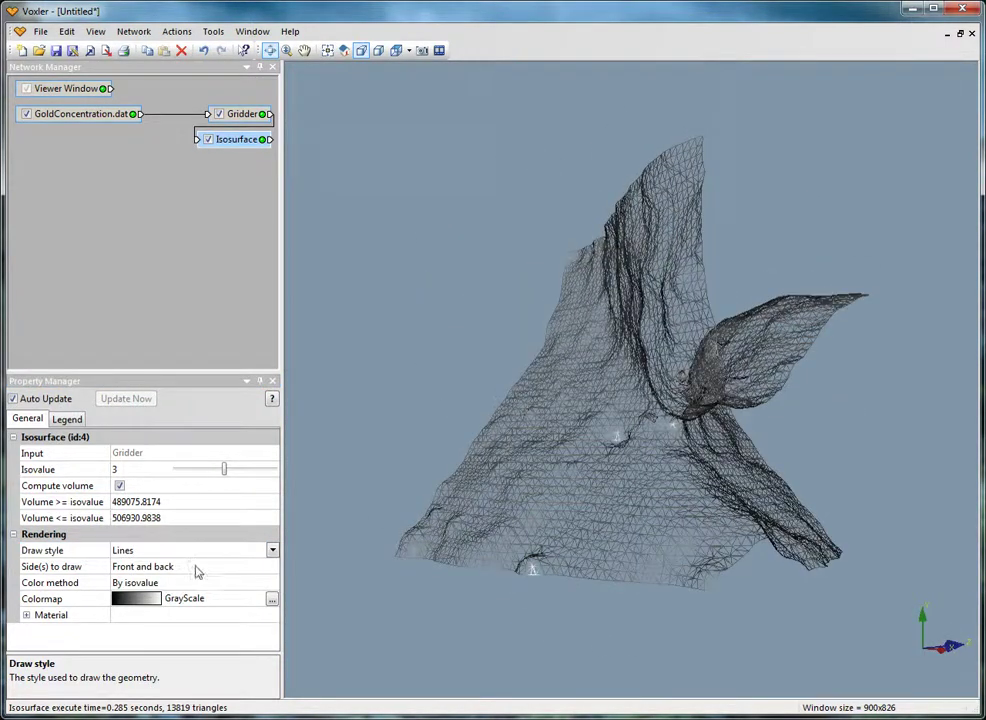
left_click(190, 552)
left_click(187, 588)
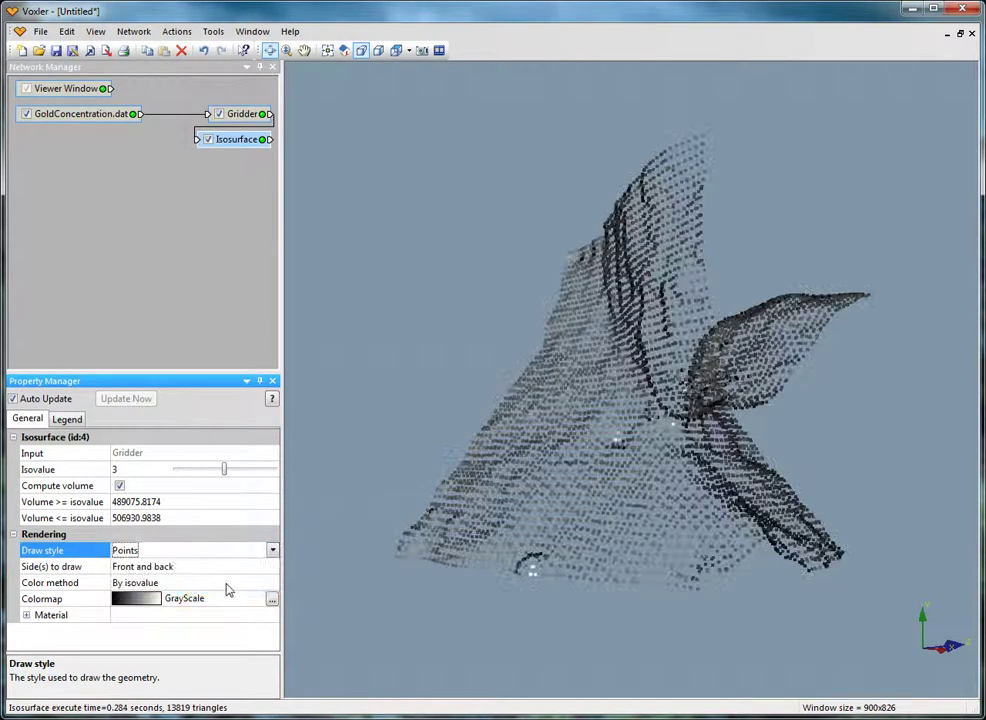
left_click_drag(736, 426, 682, 438)
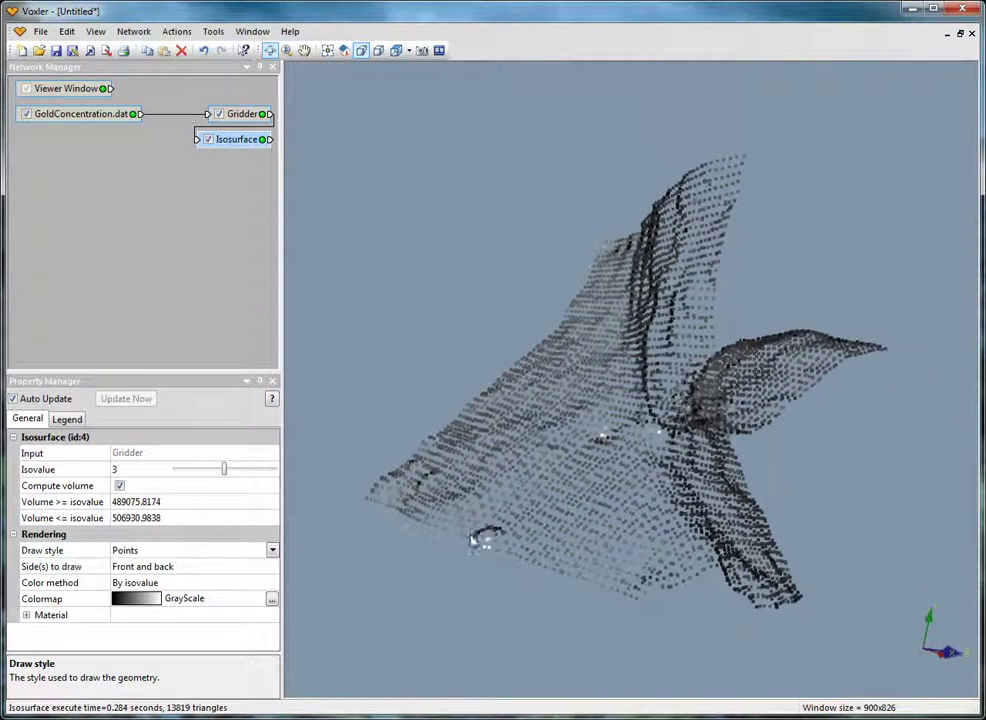
left_click(272, 550)
left_click(268, 564)
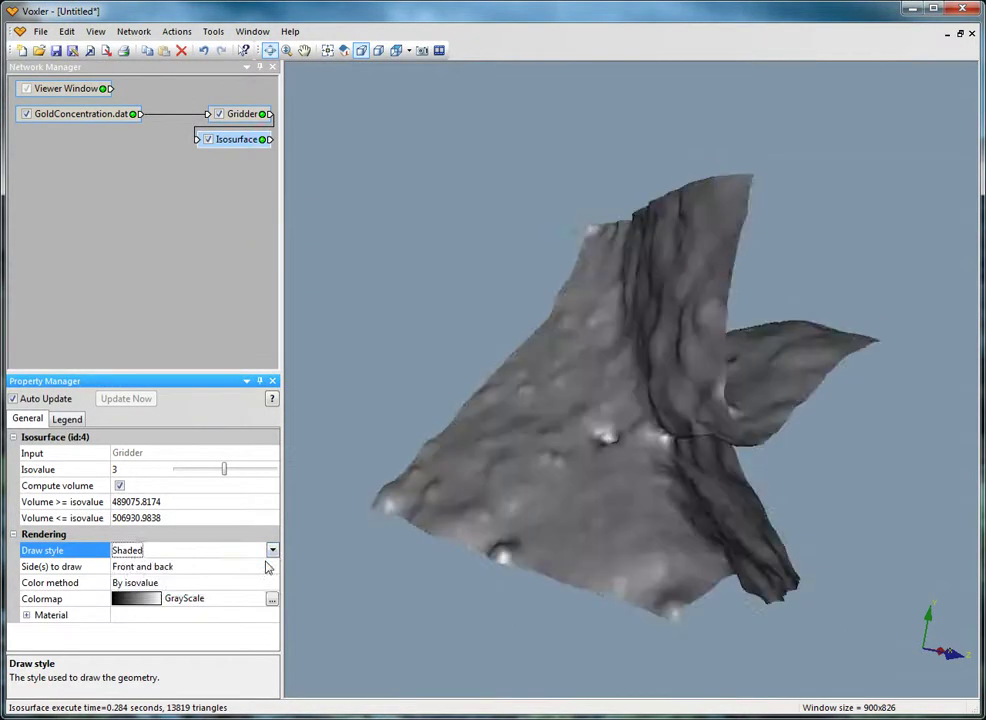
Try drawing the isosurface's front side only and back side only, and restore drawing of both front and back.
left_click(197, 567)
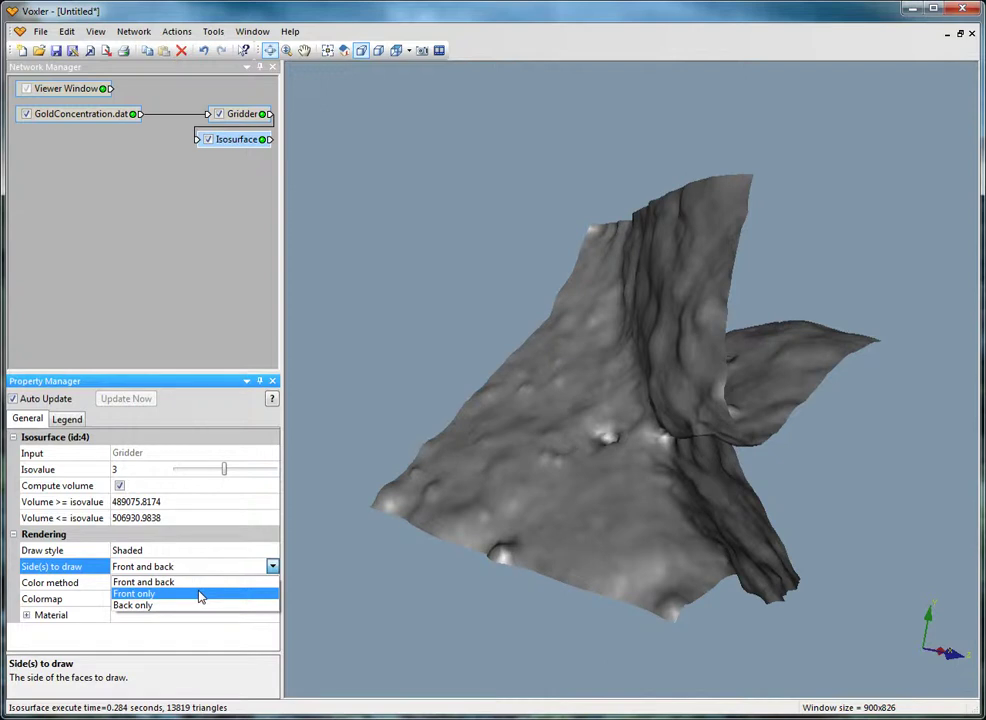
left_click(200, 594)
left_click_drag(522, 447, 491, 448)
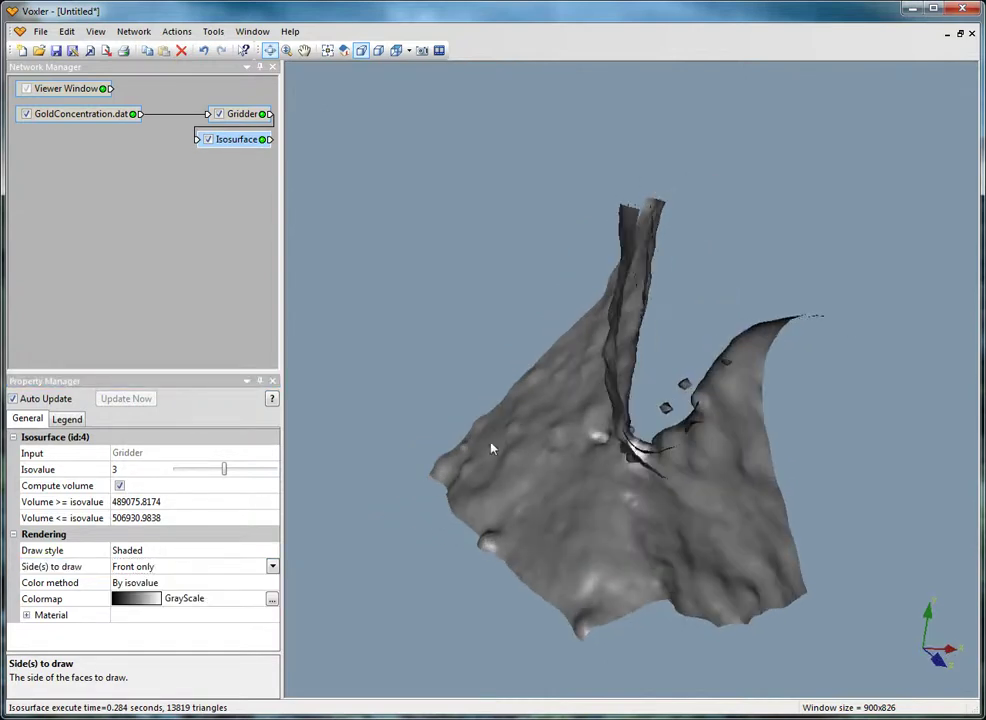
left_click(169, 567)
left_click(167, 606)
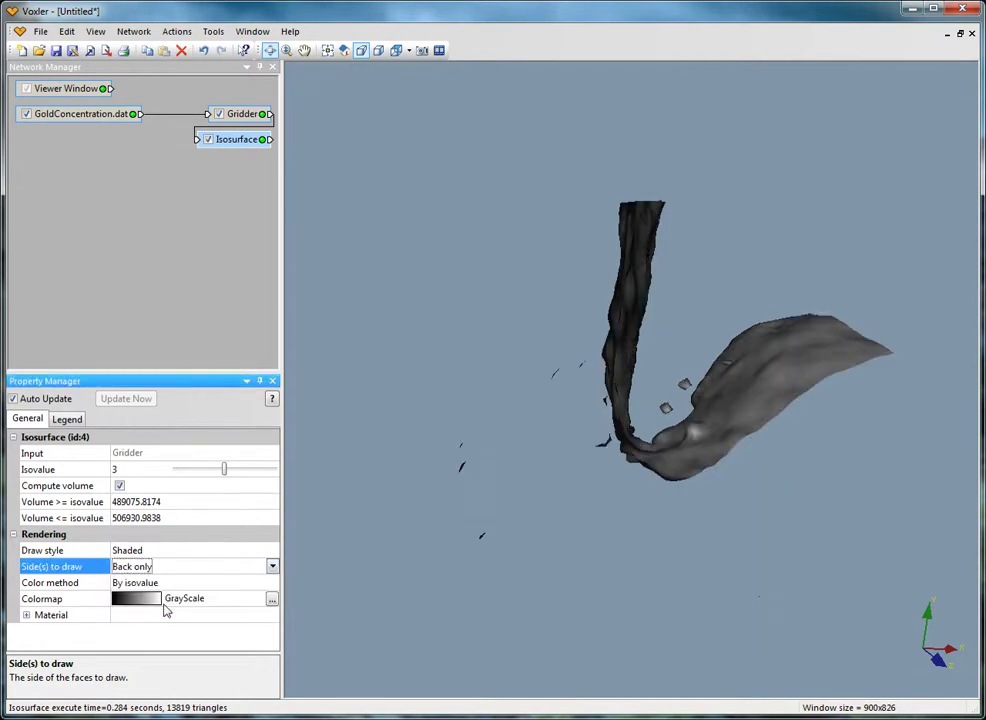
left_click(162, 567)
left_click(158, 582)
mouse_move(453, 523)
left_mouse_down()
mouse_move(594, 539)
mouse_move(667, 434)
mouse_move(777, 471)
mouse_move(646, 472)
mouse_move(592, 456)
mouse_move(618, 492)
left_mouse_up()
left_click_drag(408, 572, 797, 467)
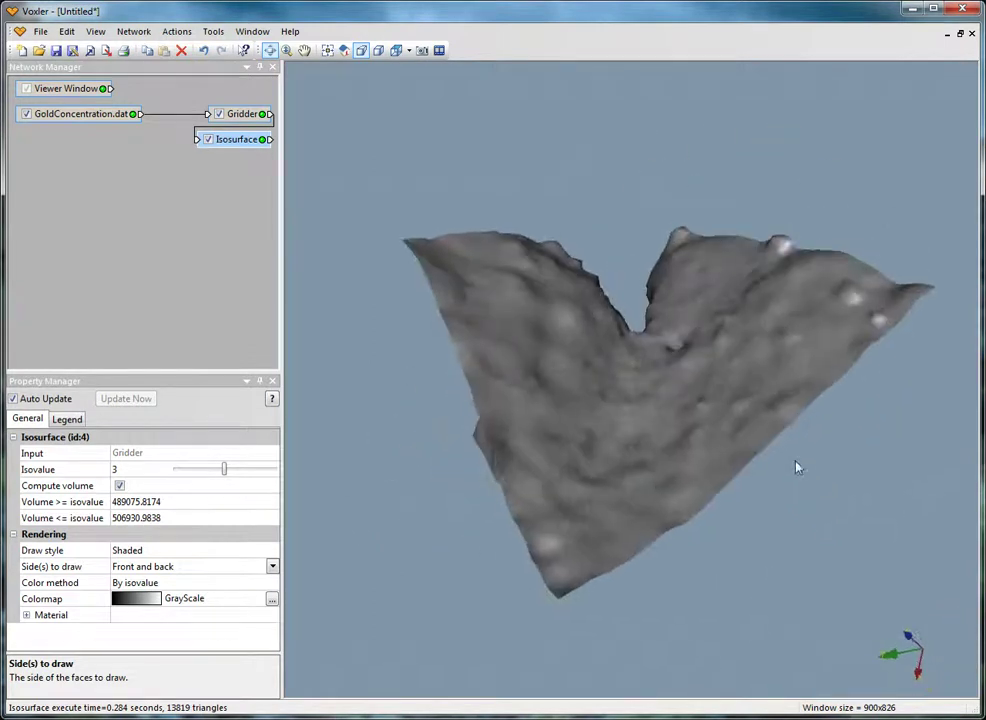
Set the isosurface's color method to Fixed, and nudge the isovalue before resetting it to 3.
left_click(158, 582)
left_click(158, 596)
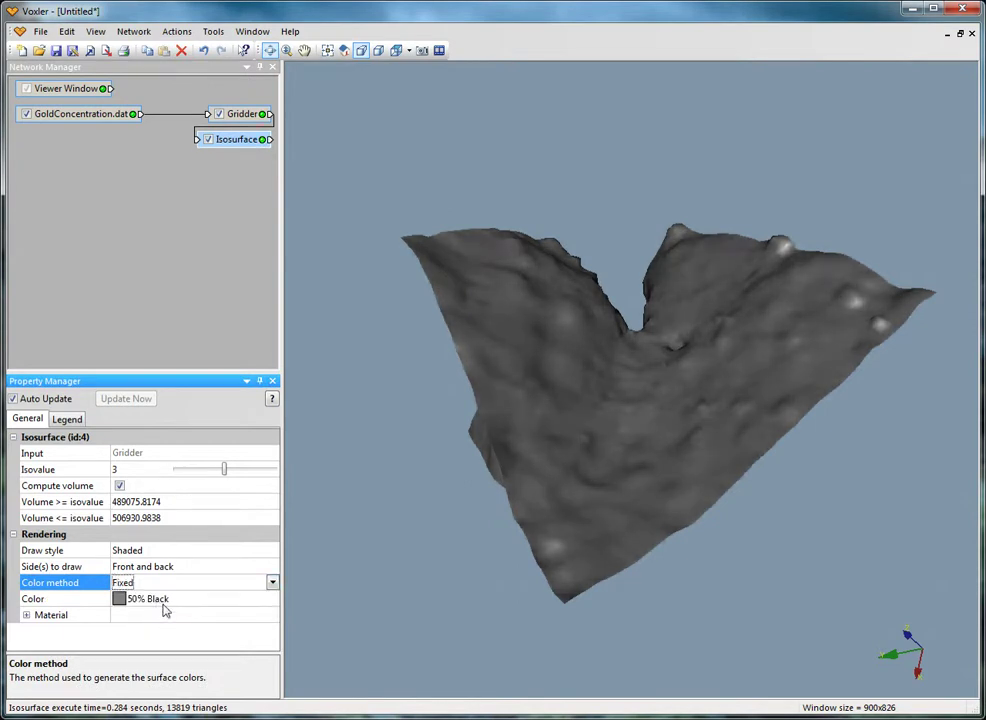
left_click_drag(678, 340, 480, 455)
mouse_move(226, 470)
left_mouse_down()
mouse_move(235, 469)
mouse_move(227, 469)
left_mouse_up()
left_click(137, 473)
type("3")
key("Return")
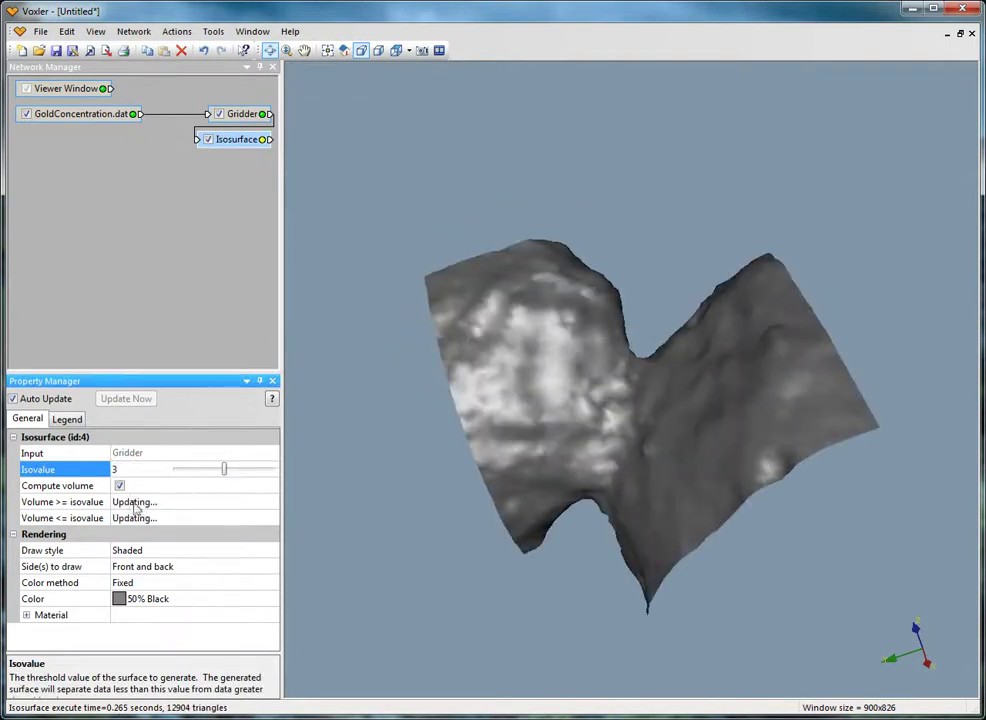
Change the isosurface's fixed color to Cyan and rotate the model to inspect it.
left_click(128, 598)
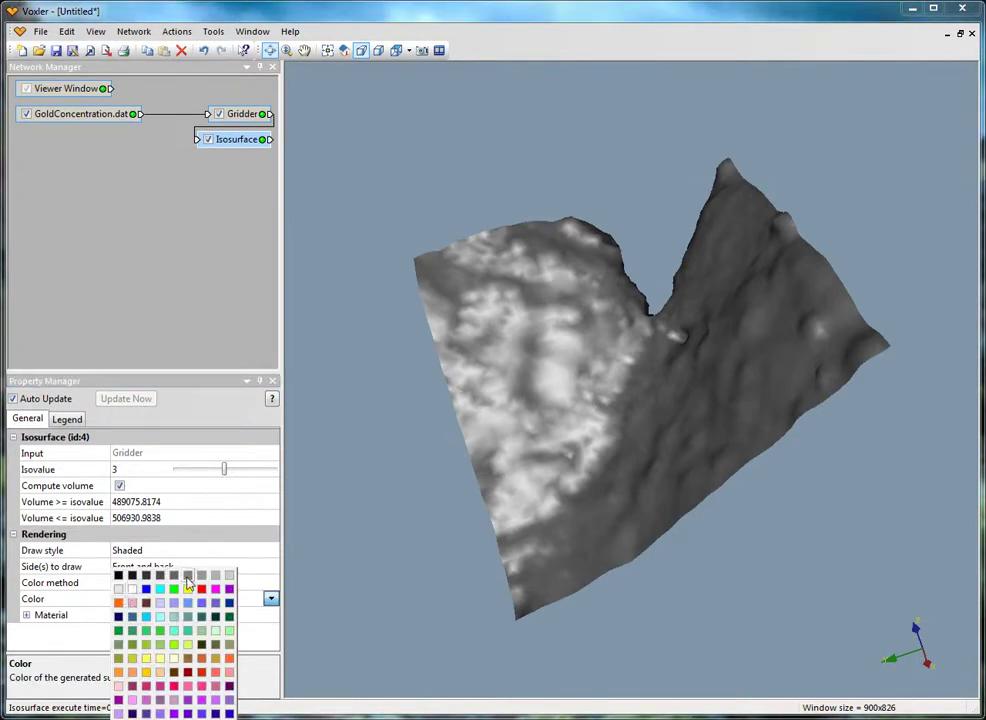
left_click(163, 595)
left_click_drag(577, 473, 819, 301)
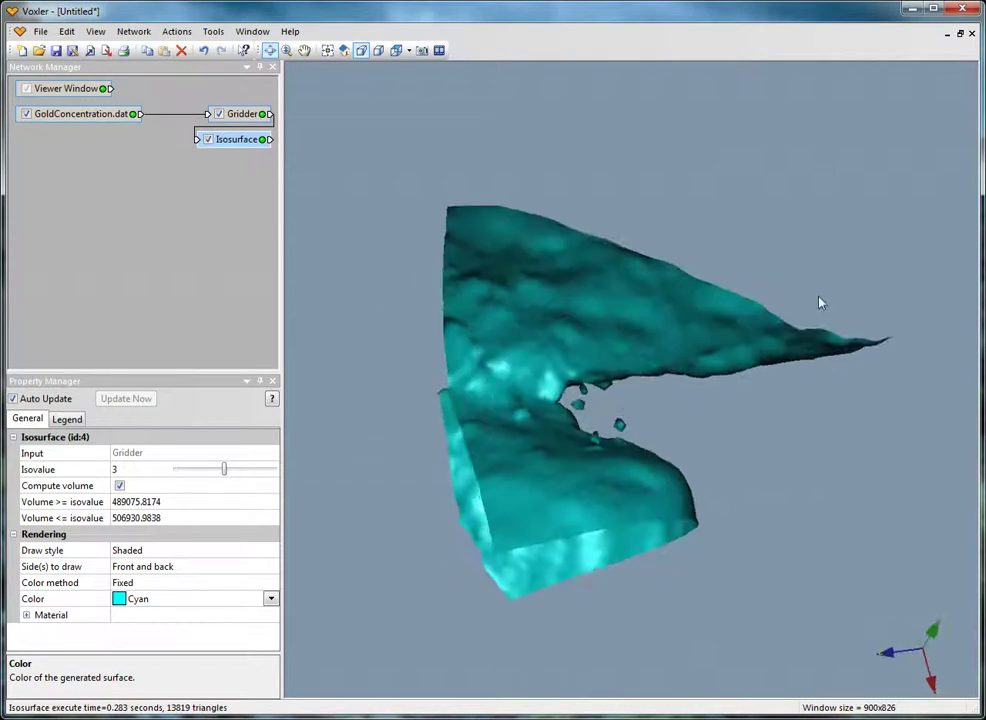
Pick Magenta from the full color selection dialog as the isosurface's fixed color.
left_click(270, 598)
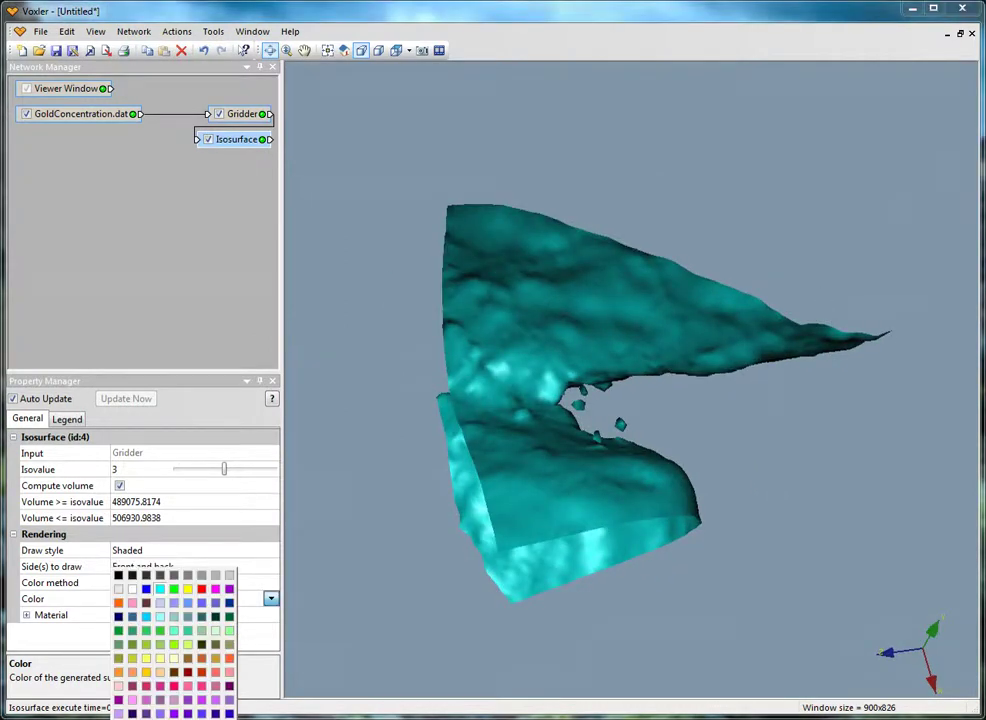
left_click(175, 718)
left_click_drag(214, 470, 270, 336)
left_click(199, 423)
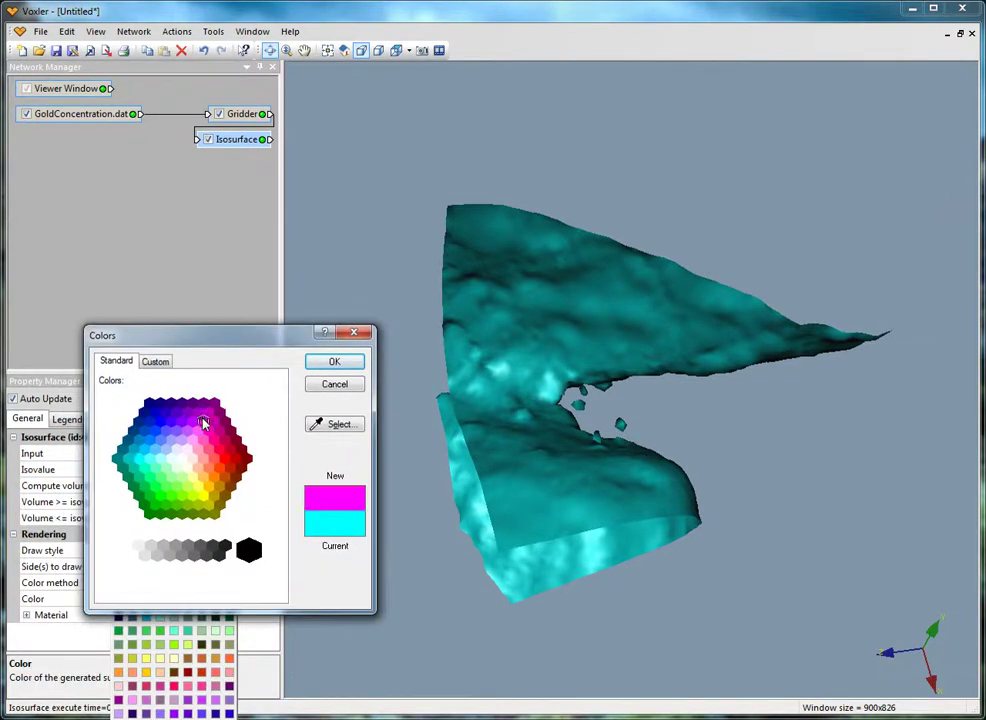
left_click(328, 363)
left_click_drag(368, 426, 420, 460)
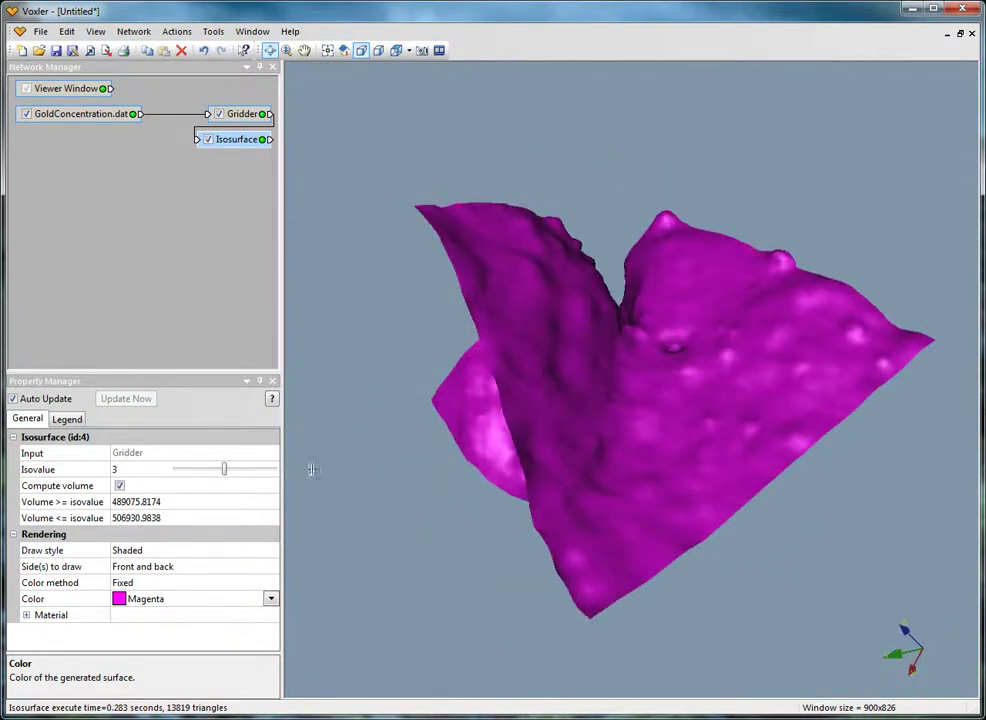
Nudge the isovalue and reset it to 3, and return the isosurface's color method to By isovalue.
mouse_move(224, 469)
left_mouse_down()
mouse_move(243, 472)
mouse_move(196, 470)
mouse_move(226, 471)
left_mouse_up()
left_click(141, 475)
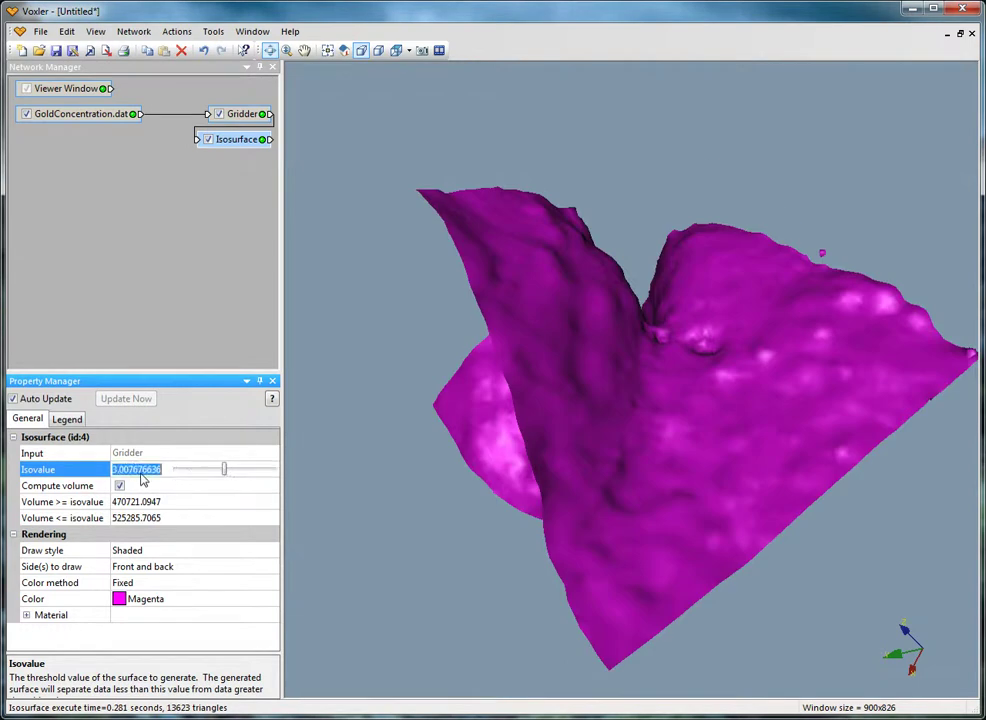
type("3")
left_click(132, 583)
left_click(134, 609)
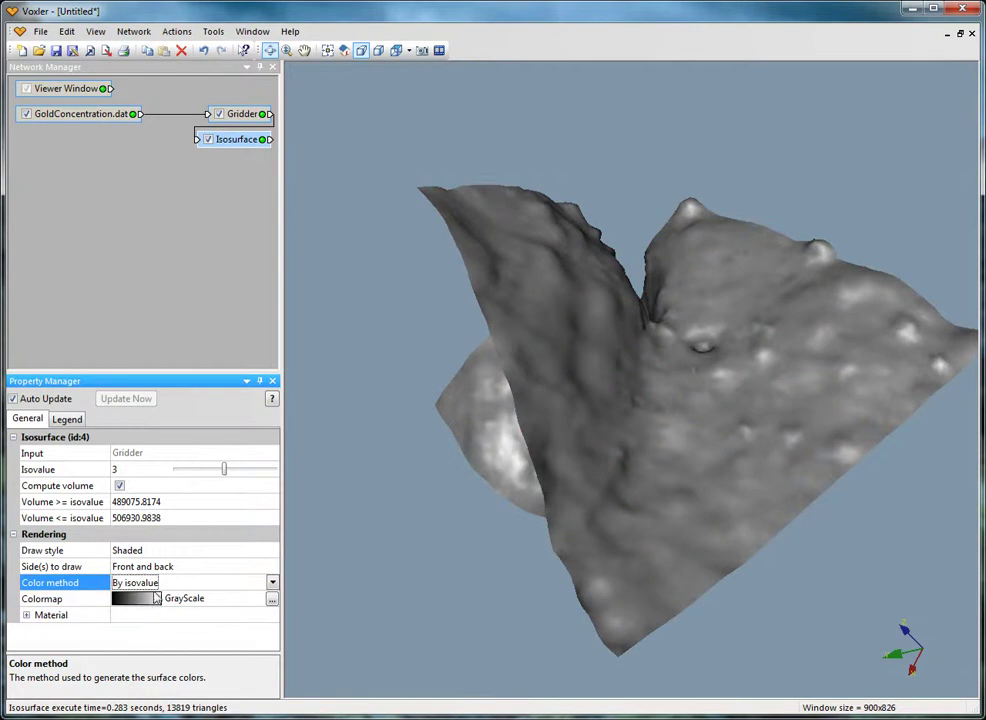
Change the isosurface's colormap from the preset list to ChromaDepth.
left_click(215, 602)
scroll(185, 658, "down", 5)
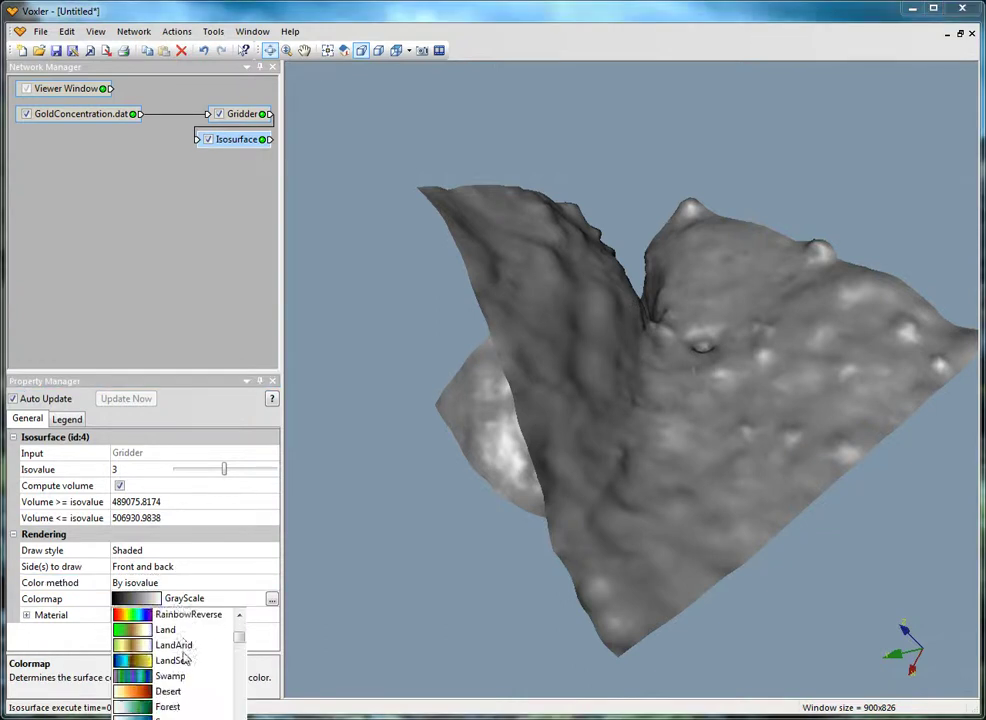
scroll(185, 660, "down", 7)
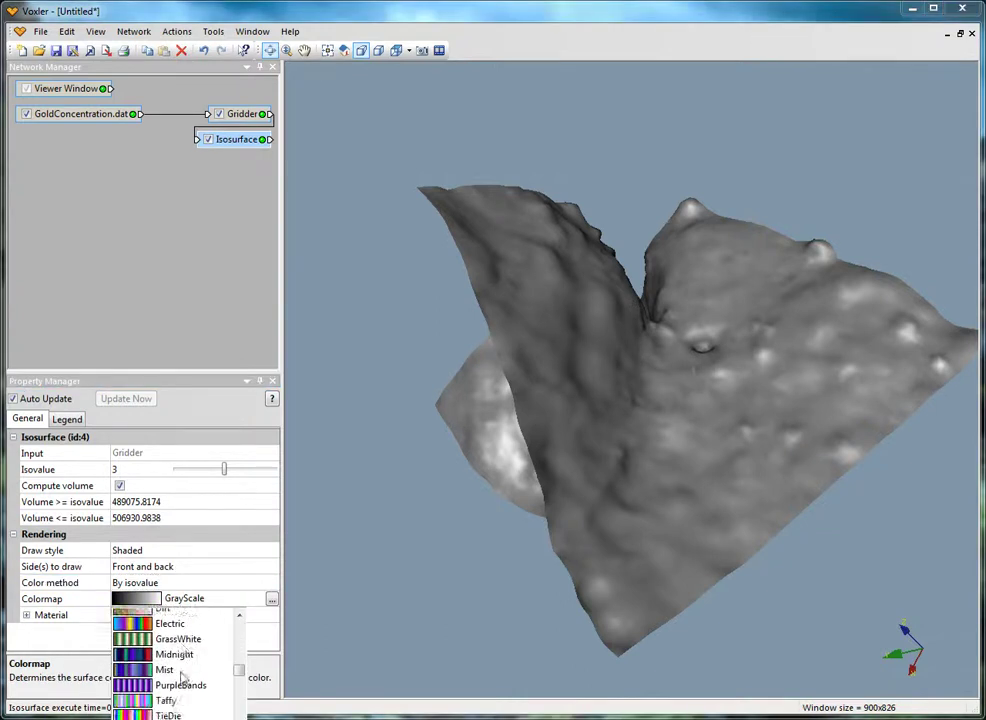
scroll(183, 680, "up", 12)
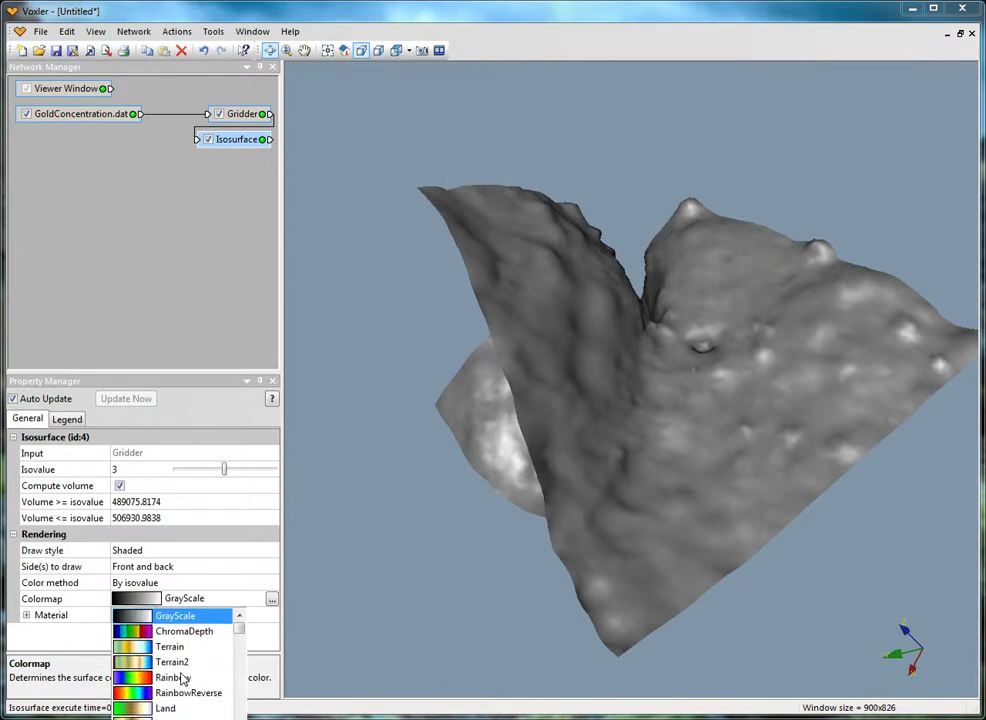
left_click(190, 632)
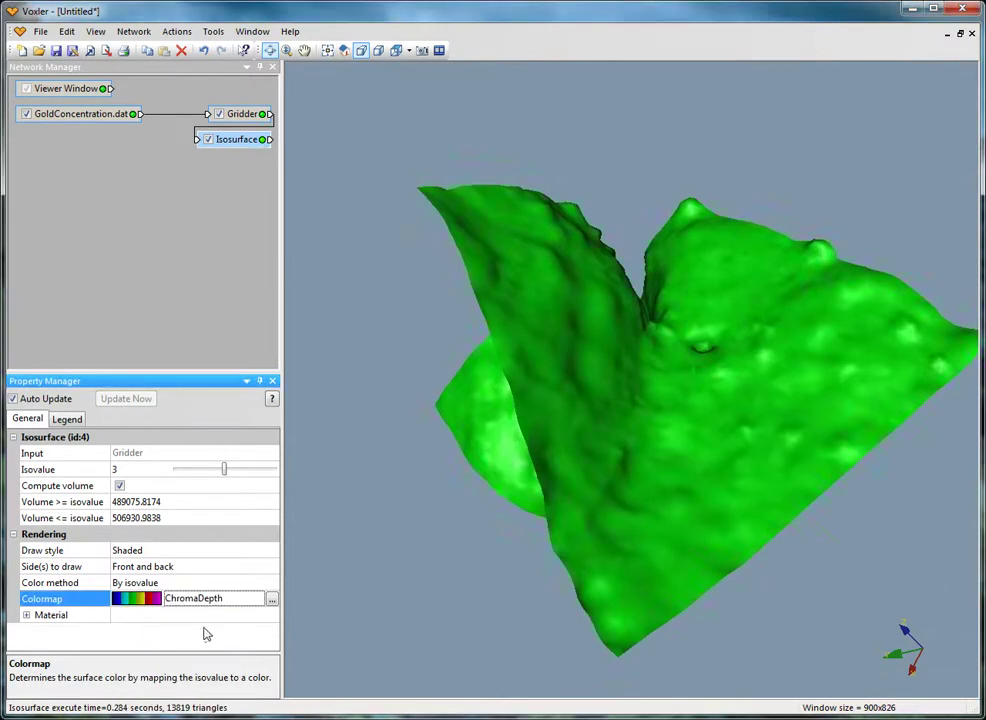
Examine the opacity and color mapping settings of the isosurface's colormap in the Colormap Editor, and close it without changes.
left_click(271, 600)
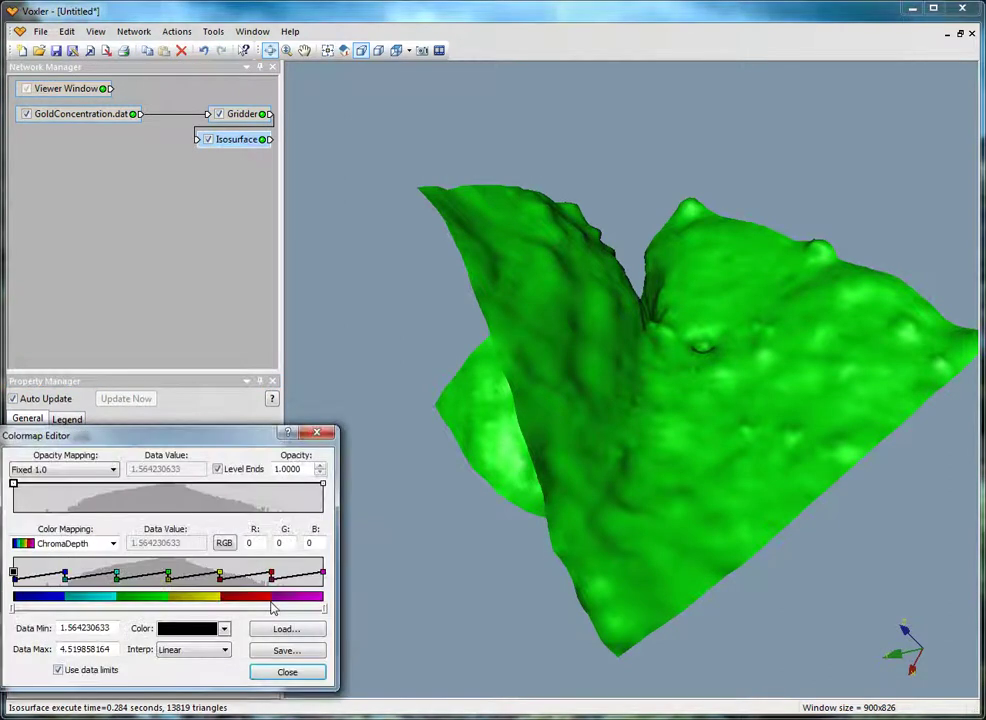
left_click_drag(120, 436, 188, 399)
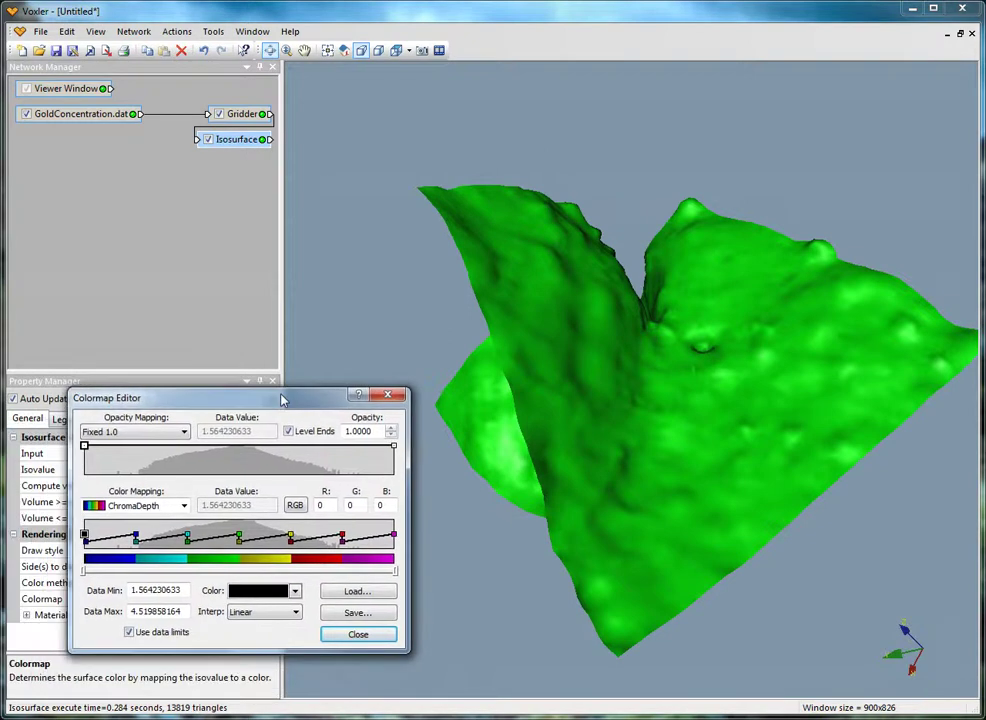
left_click(358, 635)
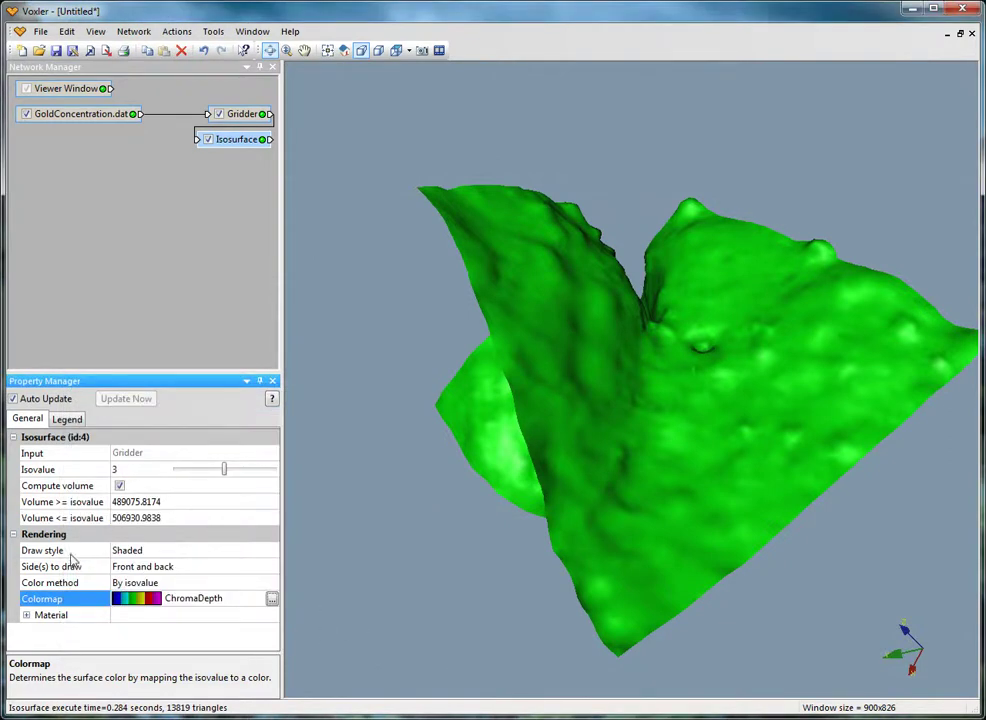
Set the specular color in the isosurface's material properties to Cyan and rotate the model to inspect the highlights.
left_click(26, 615)
scroll(45, 617, "down", 1)
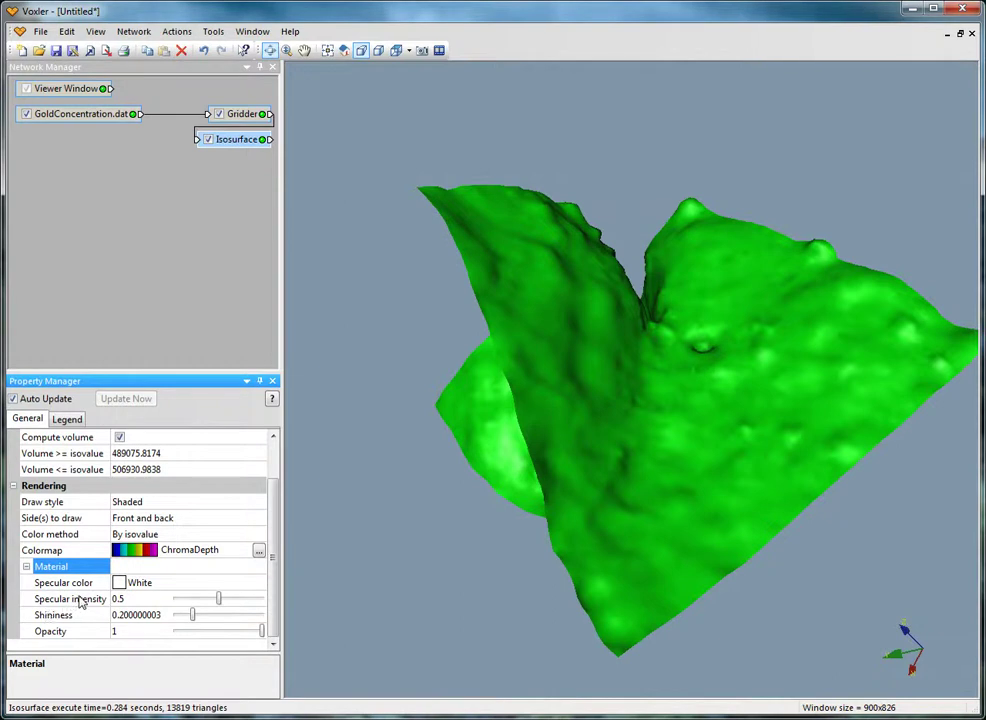
left_click_drag(502, 475, 505, 566)
left_click_drag(750, 330, 816, 361)
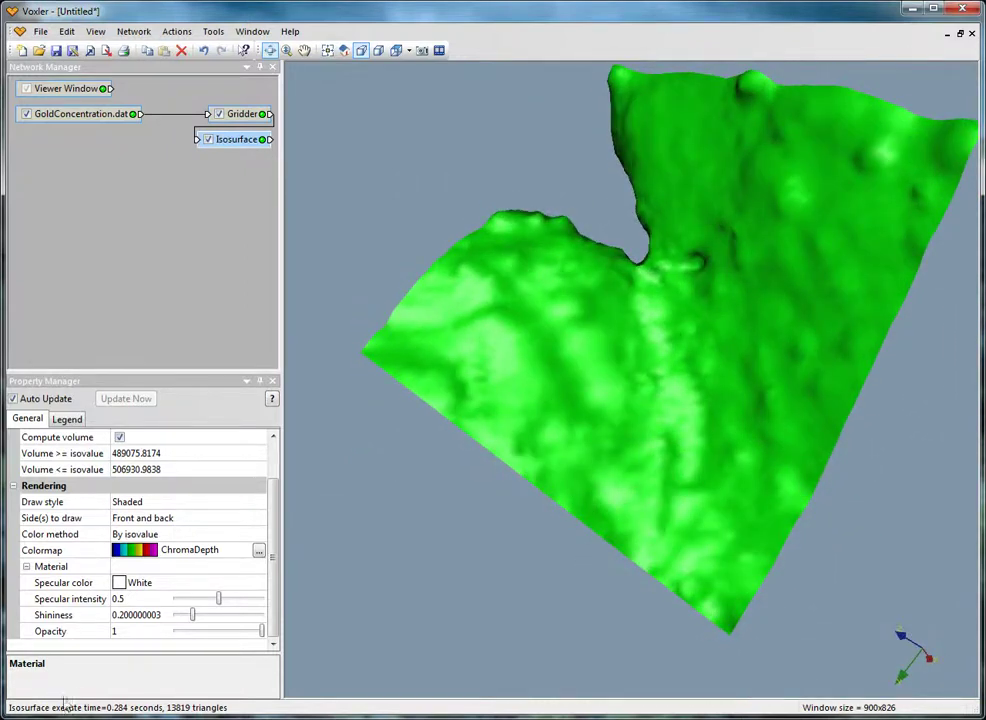
left_click(121, 588)
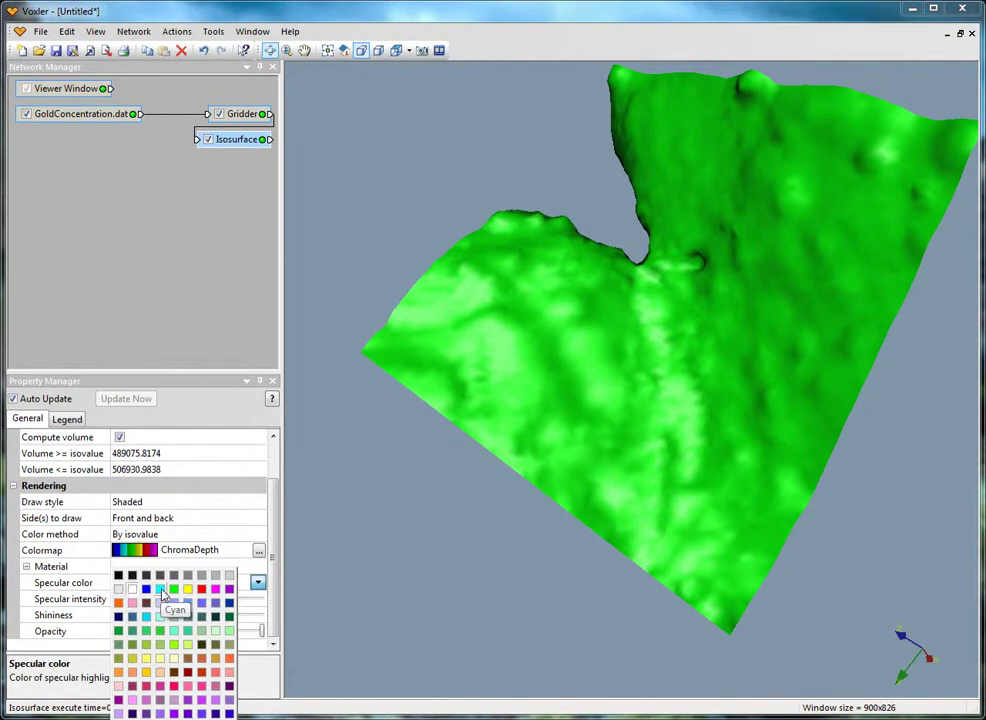
left_click(163, 594)
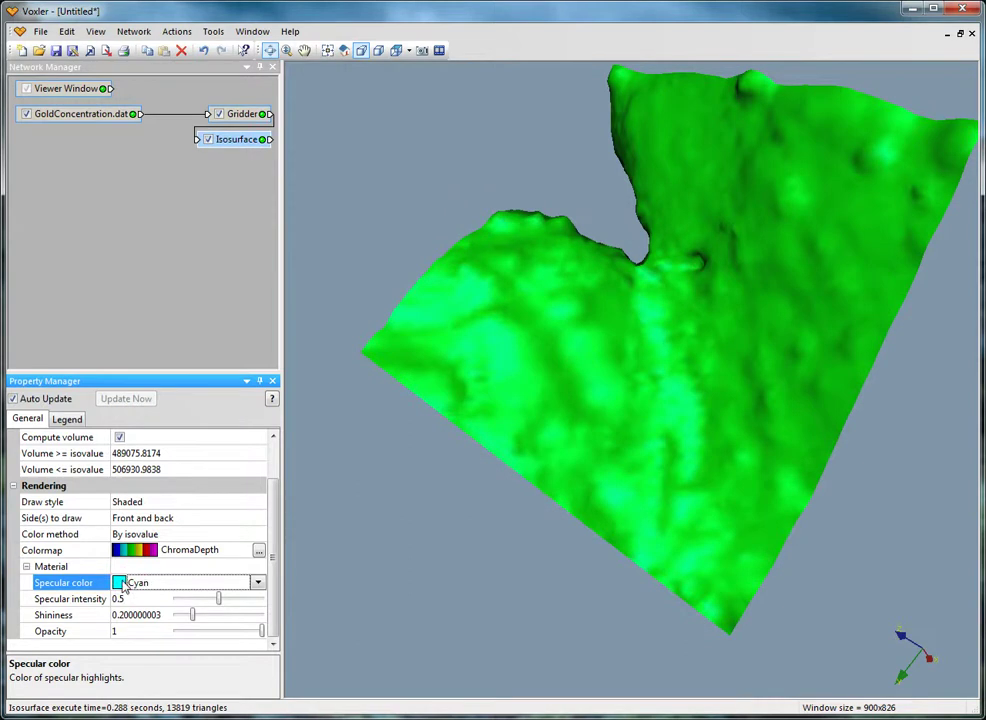
left_click_drag(425, 511, 418, 484)
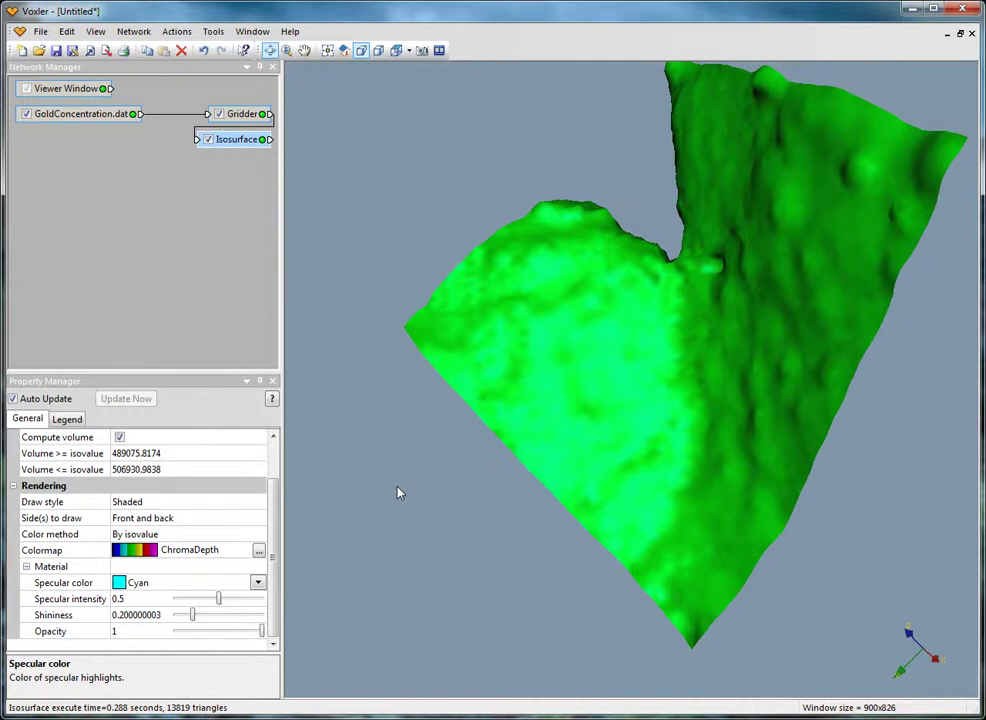
Try a specular intensity of 0 and one of about 0.95, rotating the model to compare the highlights.
left_click_drag(219, 598, 170, 601)
left_click_drag(440, 490, 658, 359)
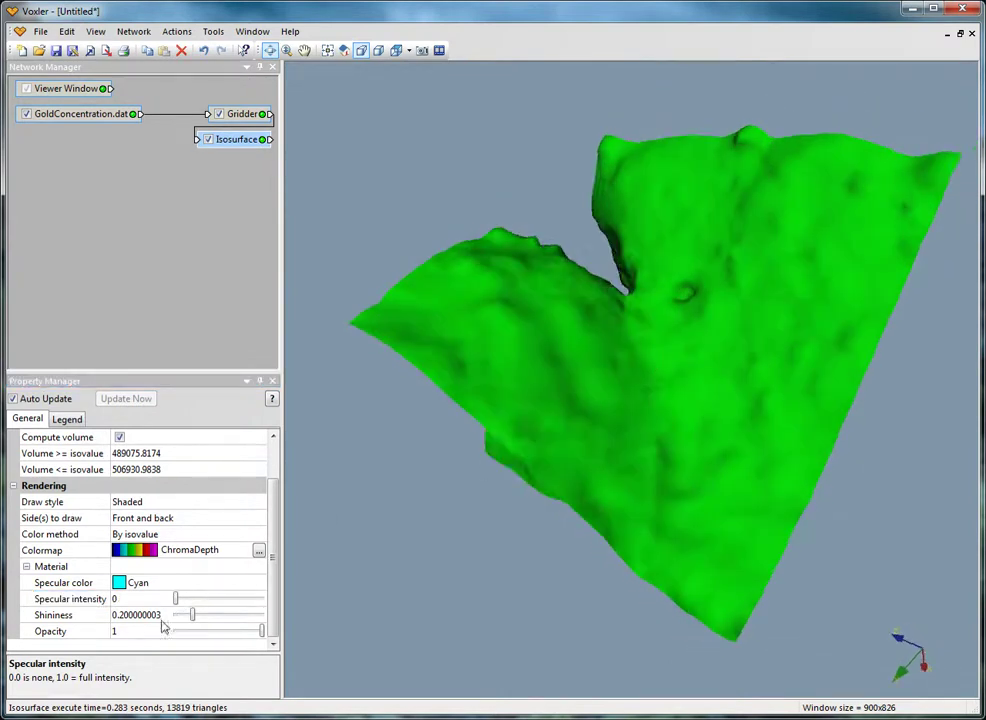
left_click_drag(175, 598, 258, 604)
left_click_drag(726, 348, 630, 421)
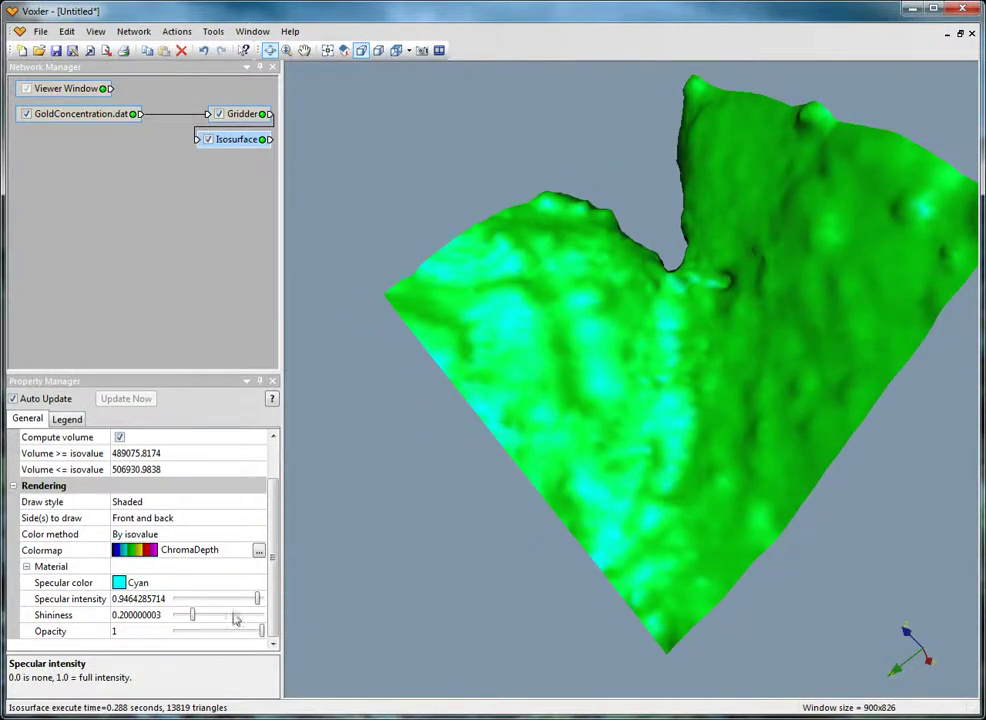
Set the isosurface's specular intensity to 0.5.
left_click(140, 598)
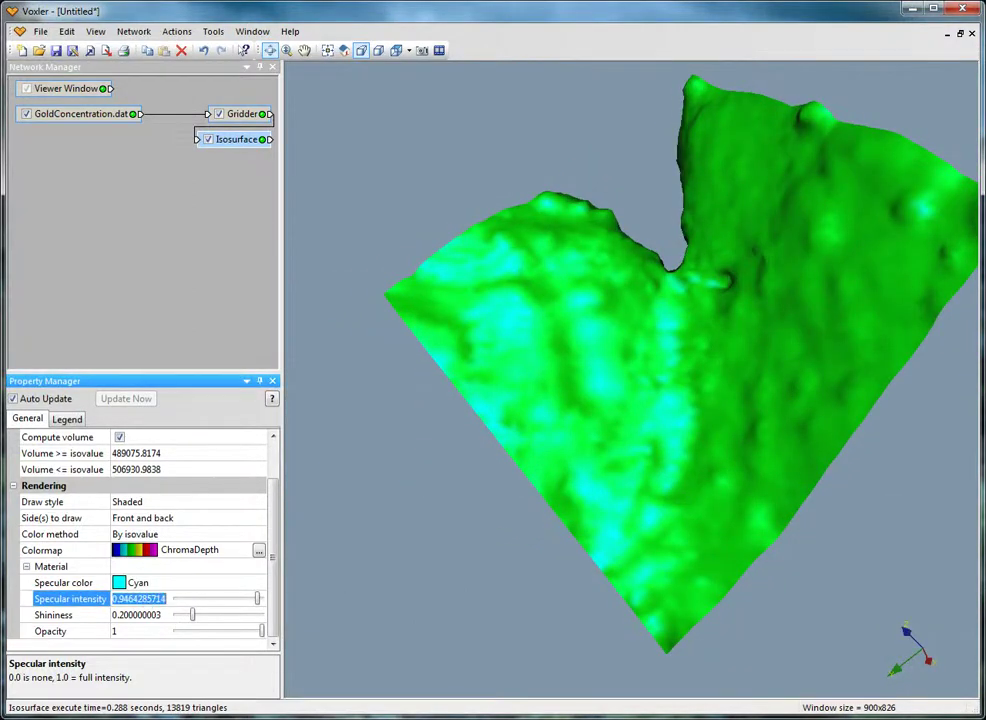
type("0.5")
key("Return")
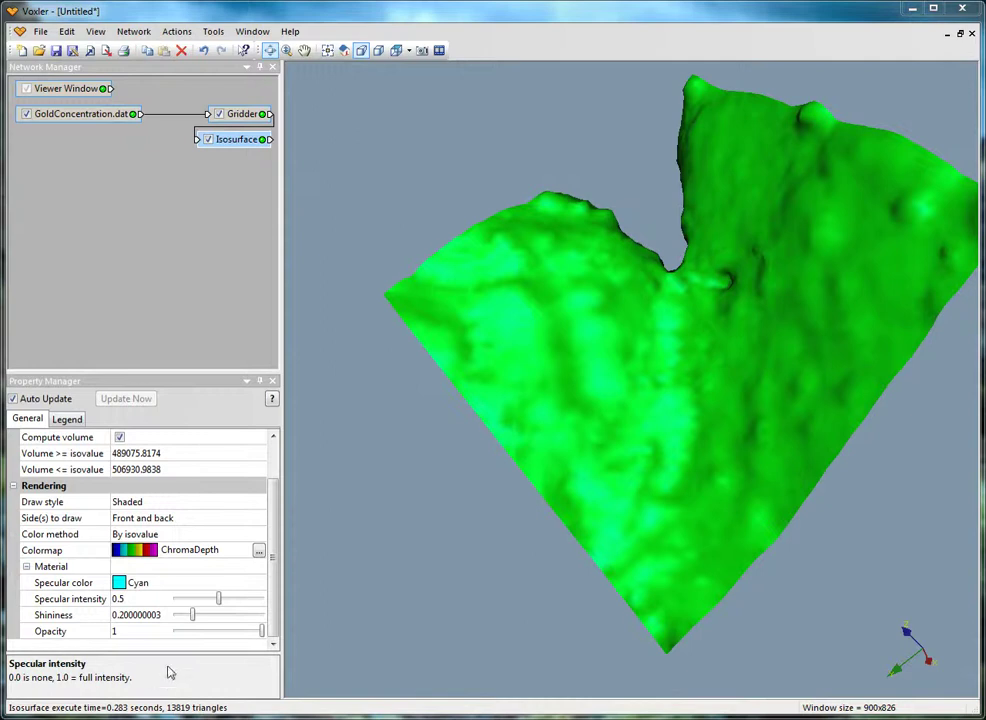
Lower the isosurface's shininess to about 0.15 and its opacity to about 0.35, rotating the model to inspect the surface.
mouse_move(192, 615)
left_mouse_down()
mouse_move(182, 621)
mouse_move(256, 620)
mouse_move(182, 622)
mouse_move(191, 622)
left_mouse_up()
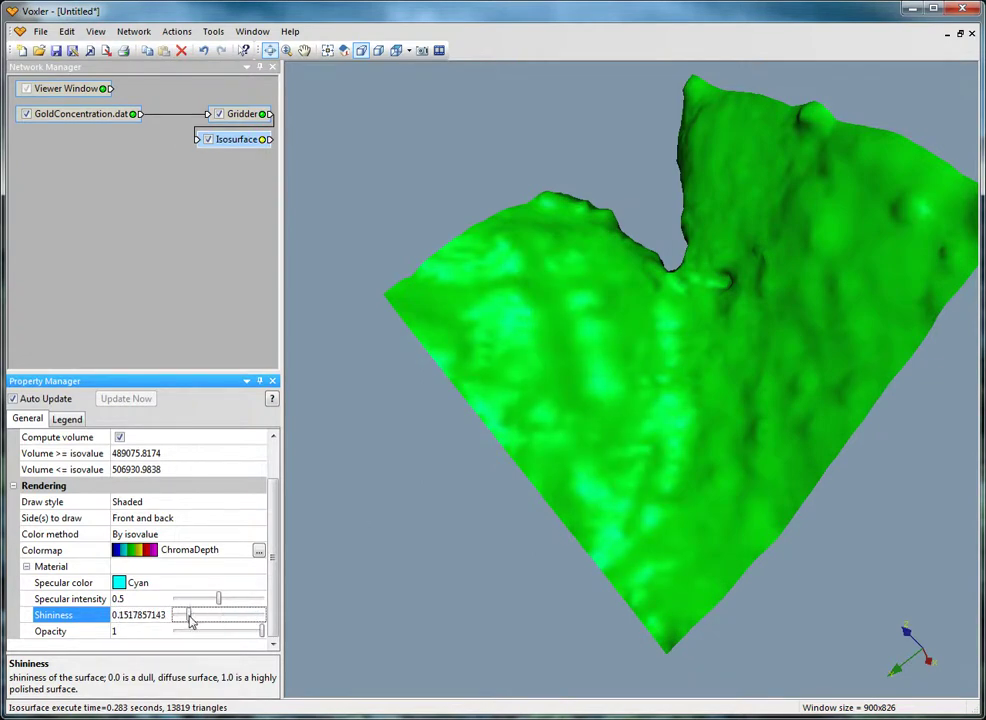
mouse_move(475, 464)
left_mouse_down()
mouse_move(510, 484)
mouse_move(711, 315)
mouse_move(605, 482)
mouse_move(397, 303)
mouse_move(709, 238)
mouse_move(739, 359)
mouse_move(676, 601)
mouse_move(653, 427)
mouse_move(799, 572)
mouse_move(823, 370)
mouse_move(785, 488)
mouse_move(517, 290)
mouse_move(511, 330)
mouse_move(768, 284)
mouse_move(649, 339)
mouse_move(655, 218)
mouse_move(535, 434)
mouse_move(755, 577)
mouse_move(755, 553)
mouse_move(665, 554)
mouse_move(436, 504)
mouse_move(410, 470)
left_mouse_up()
left_click_drag(262, 632, 207, 633)
left_click_drag(430, 560, 735, 281)
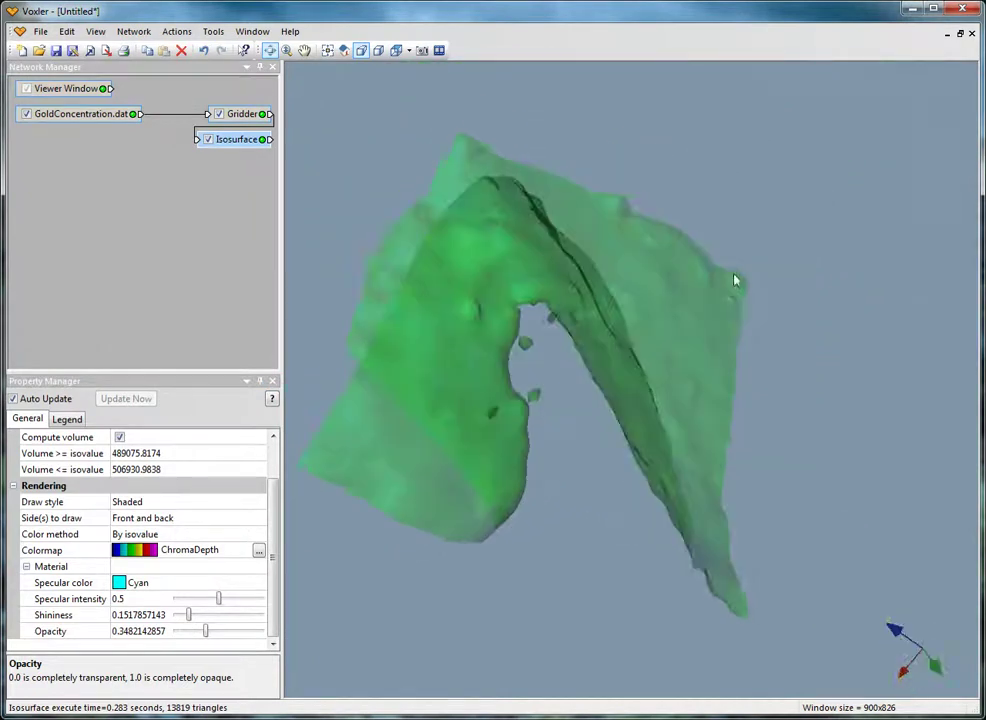
left_click_drag(497, 503, 654, 348)
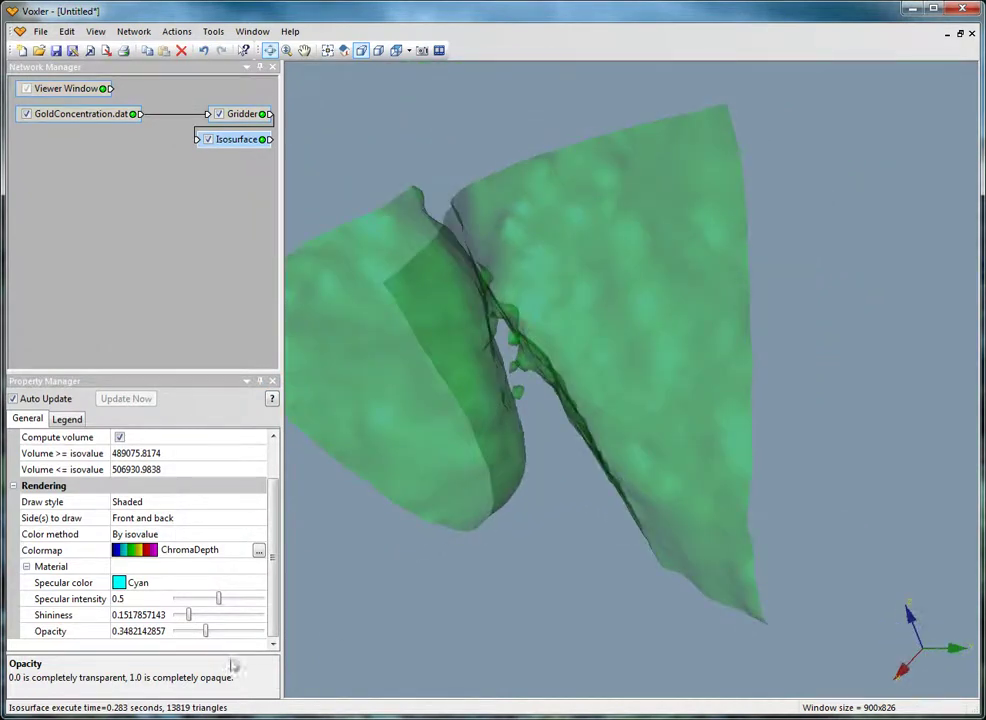
Turn on the display of the isosurface's color legend.
left_click(58, 421)
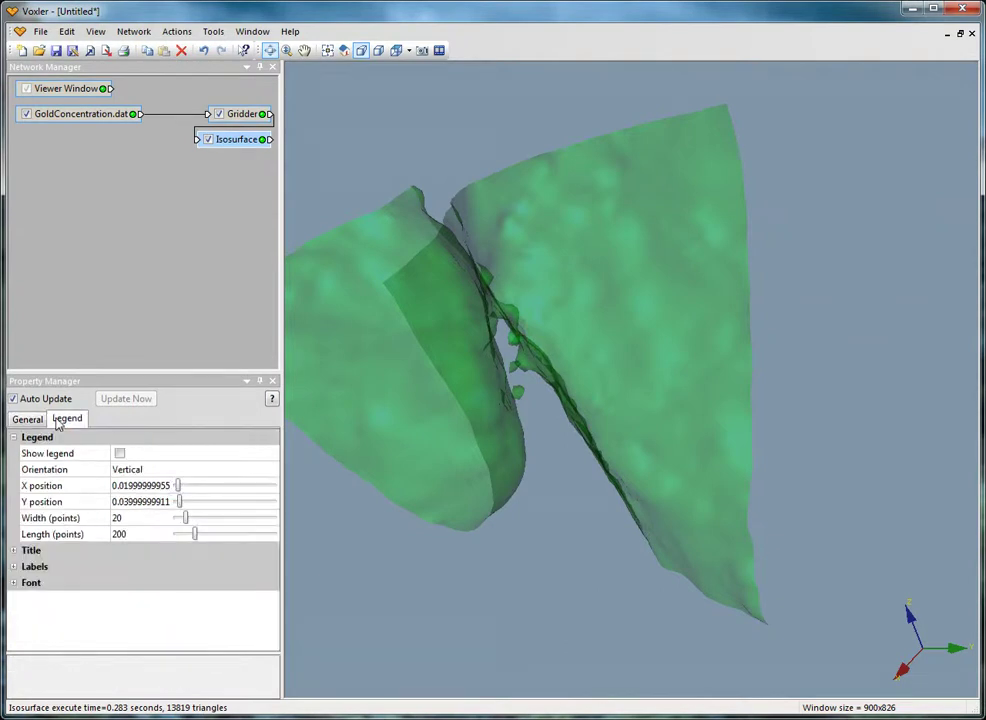
left_click(120, 454)
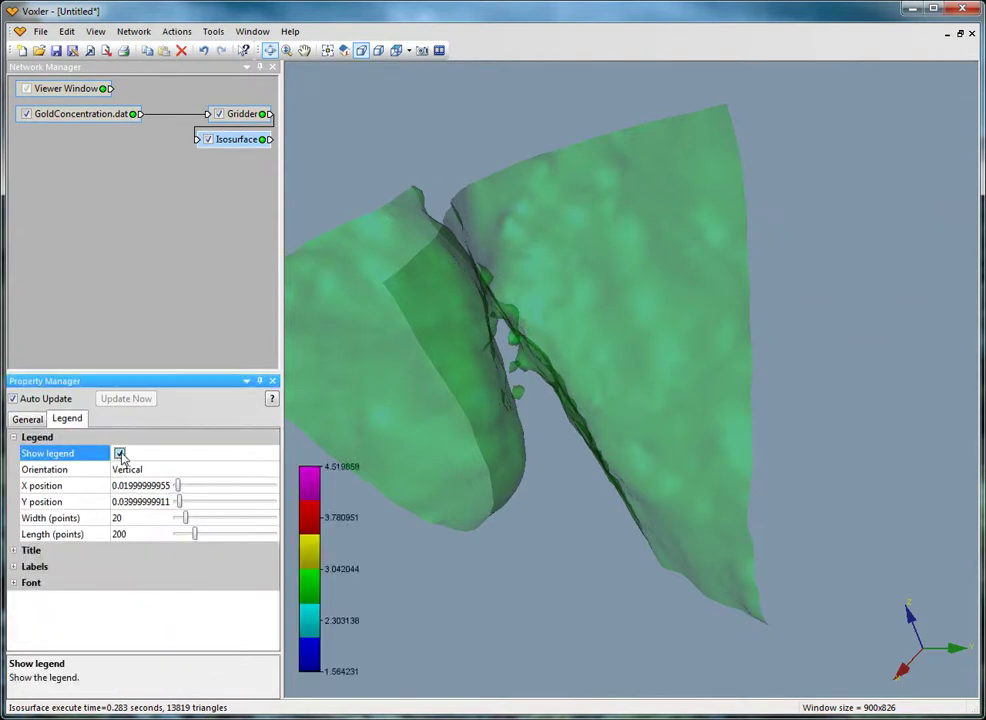